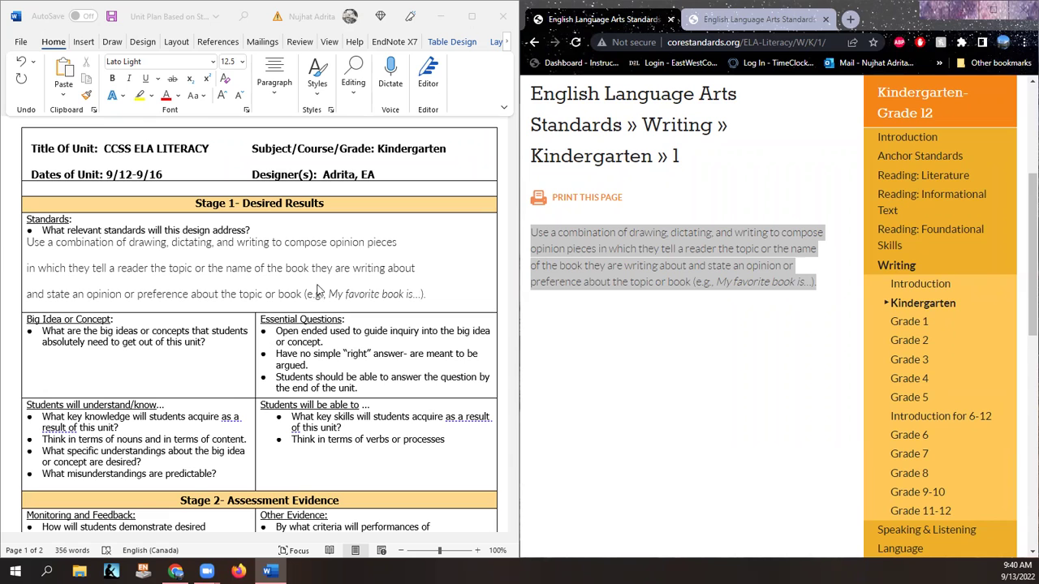
Step: Reword the standard by deleting 'in which they' and replacing 'and state' with 'Share'
left_click(580, 270)
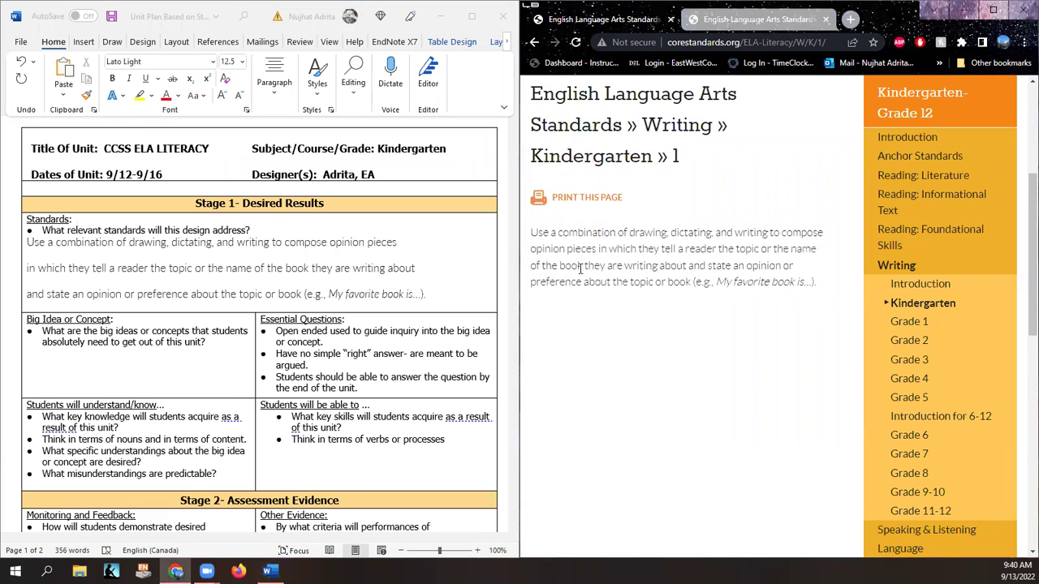
left_click(31, 247)
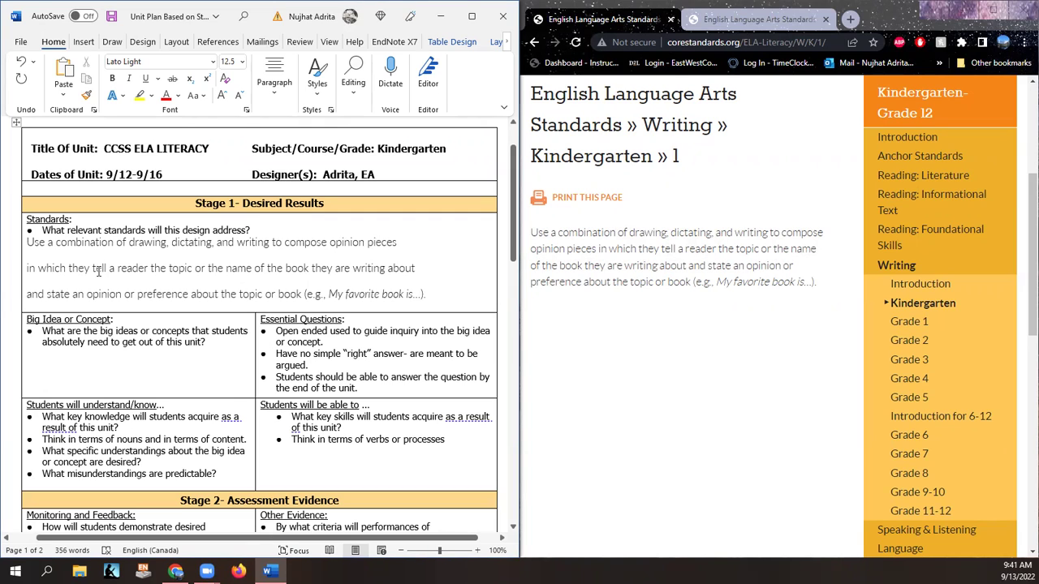
left_click_drag(89, 268, 28, 269)
key("BackSpace")
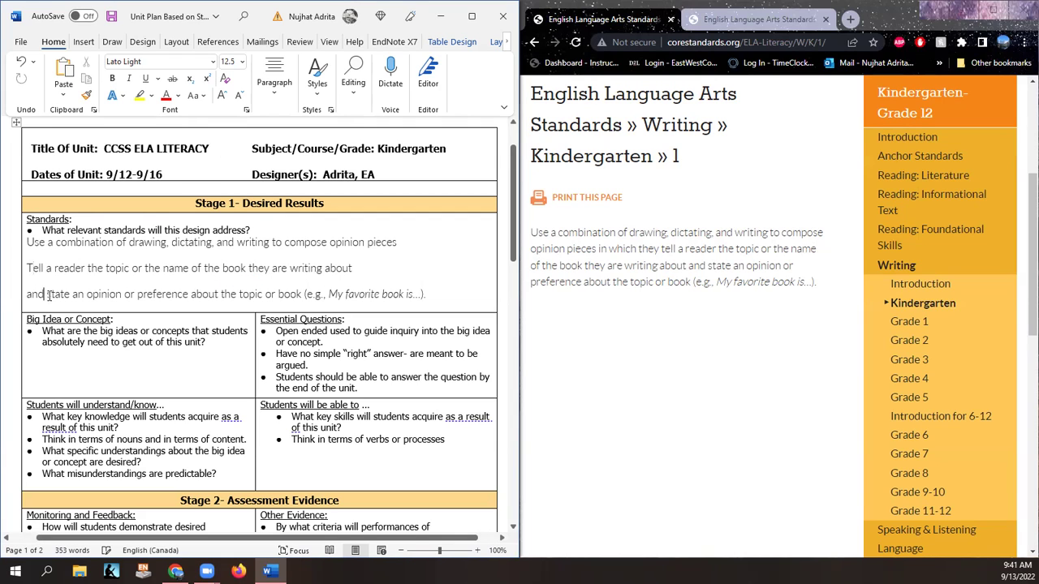
left_click_drag(73, 295, 27, 296)
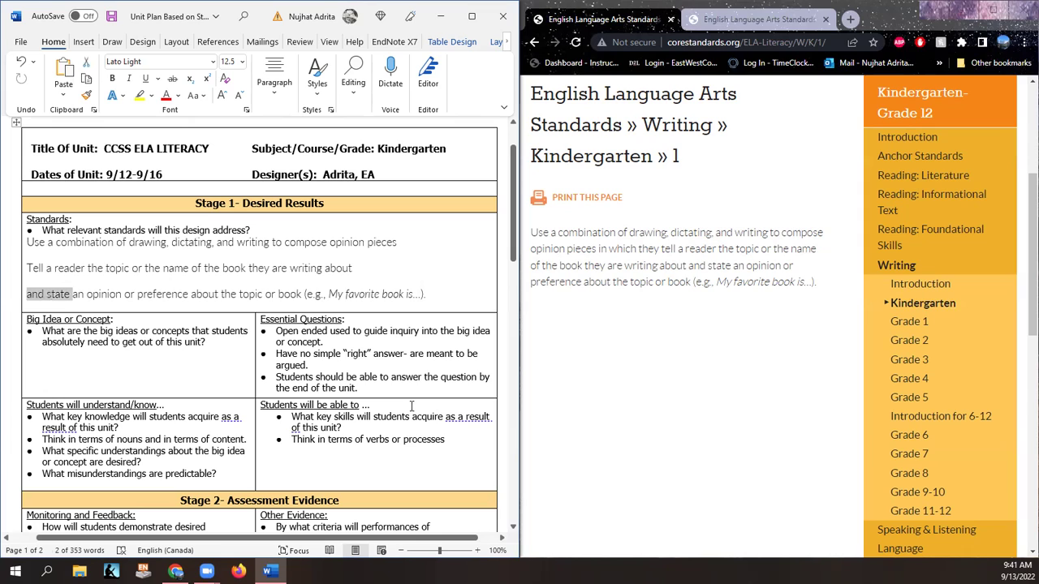
type("Share")
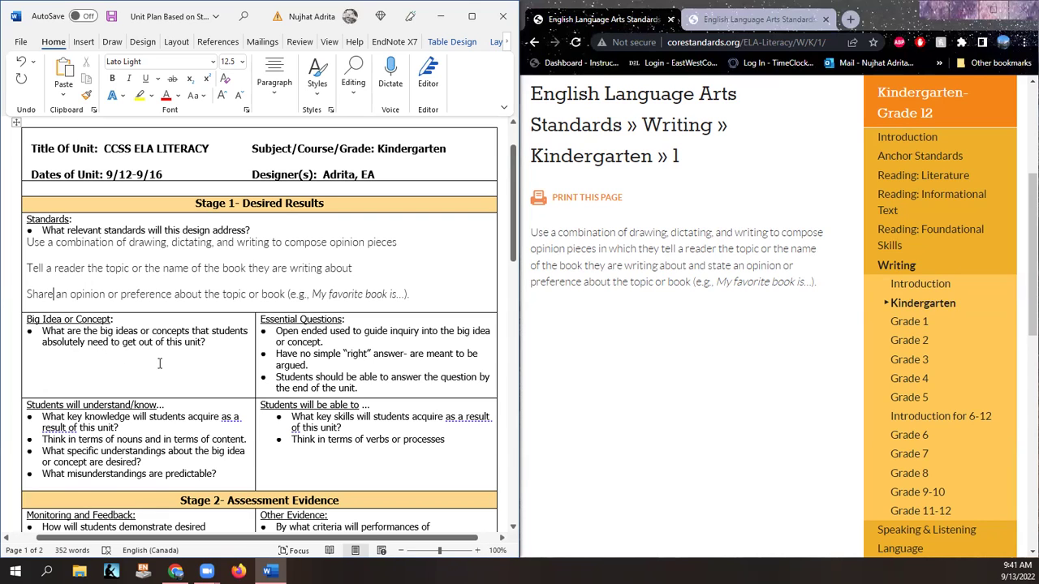
Step: Type 'They need to be able to draw about the book' under the Big Idea question
left_click(216, 344)
key("Return")
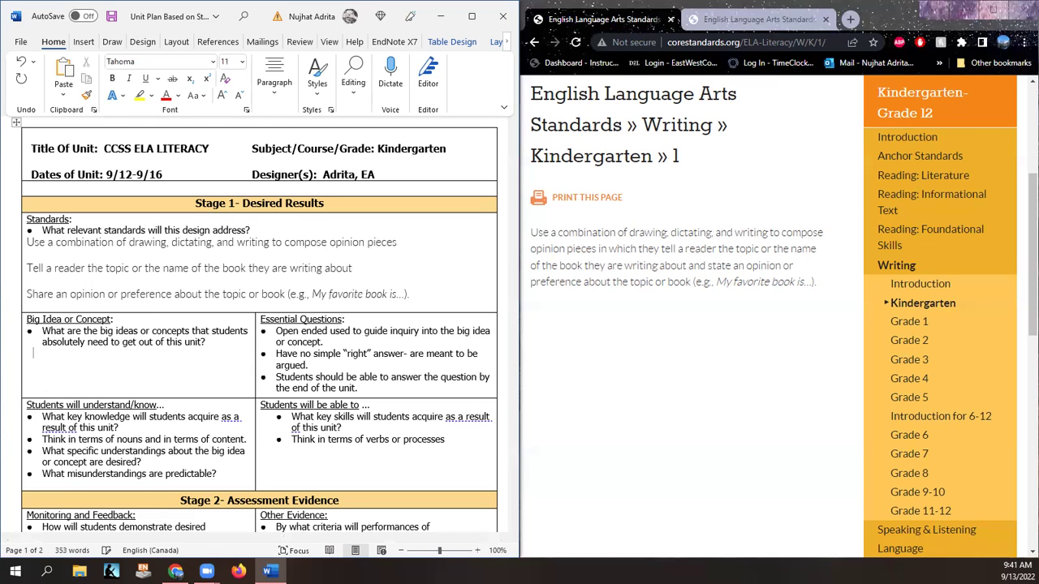
type("They need to be able to draw about th")
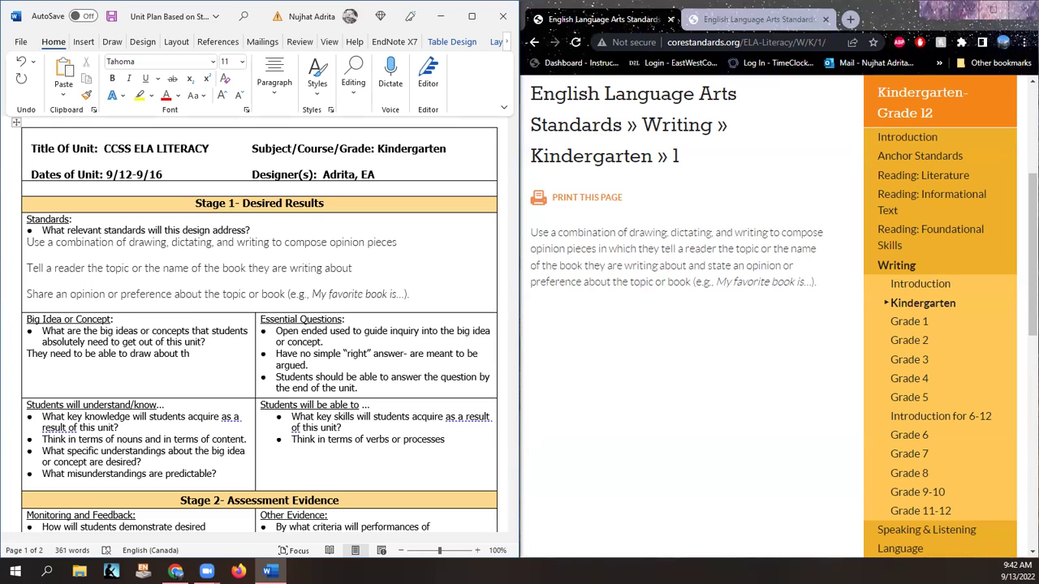
type("e book")
left_click(234, 344)
key("Return")
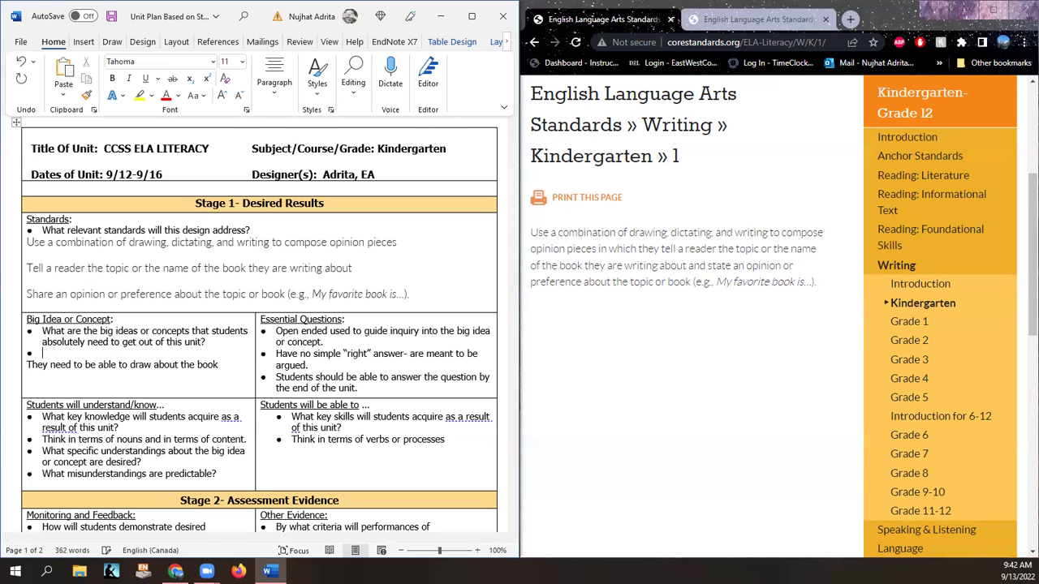
key("BackSpace")
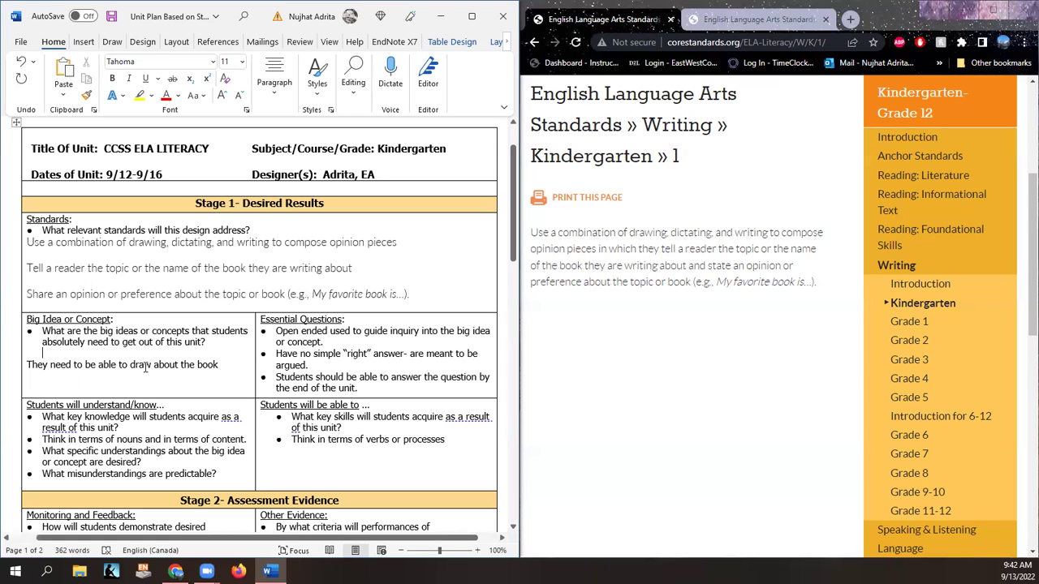
Step: Change the draw-about-the-book line's opening 'They' to 'Students'
left_click(236, 371)
key("Return")
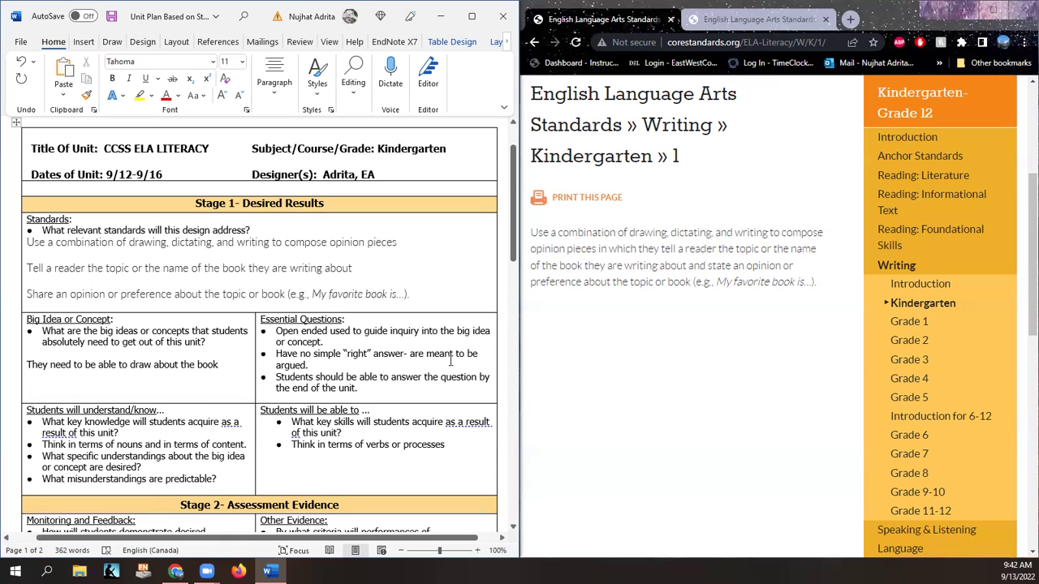
type("T")
key("BackSpace")
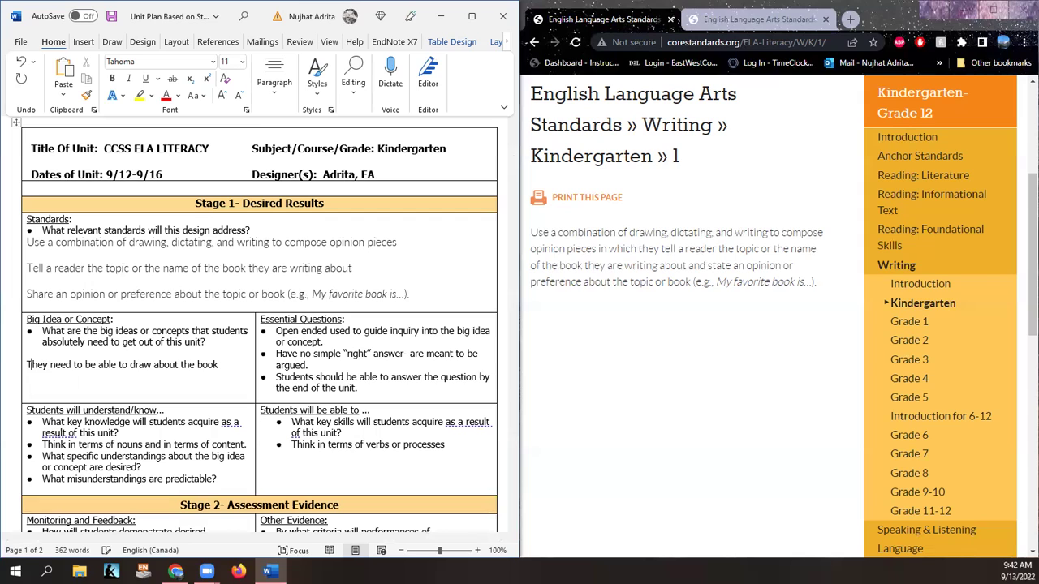
key("BackSpace")
key("BackSpace")
key("BackSpace")
key("BackSpace")
type("Stud")
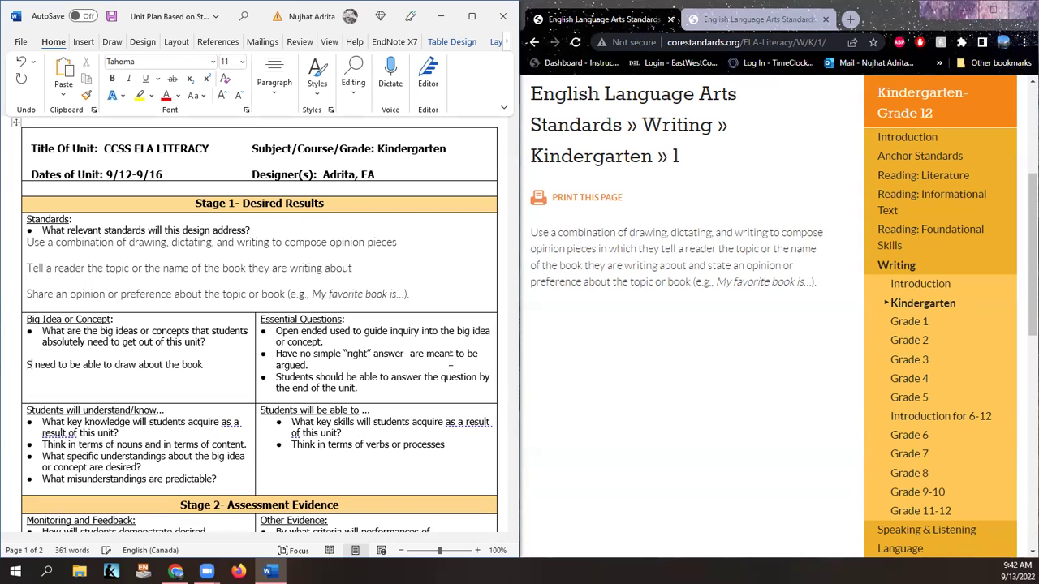
type("ents")
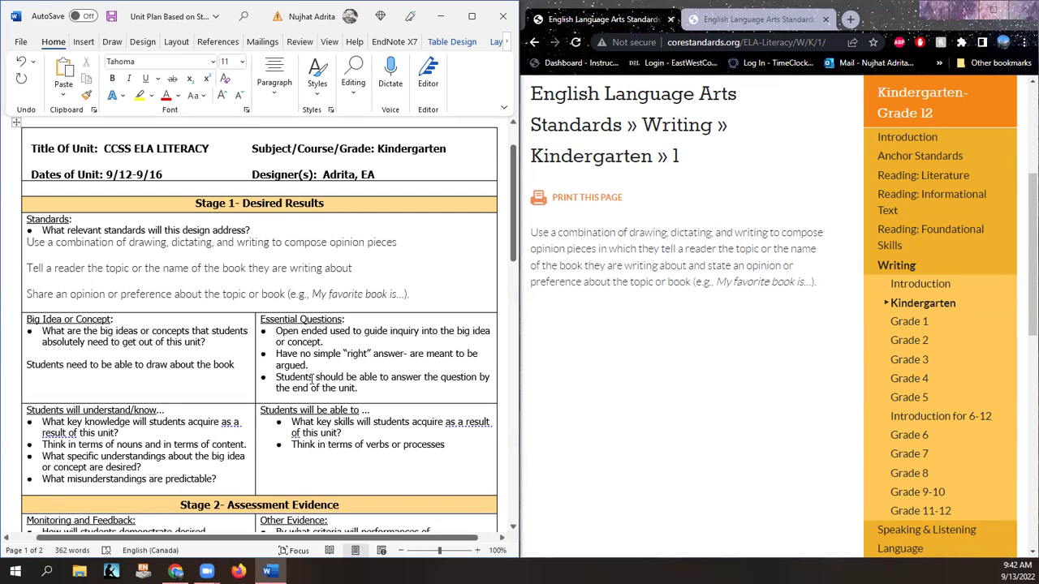
Step: Add 'Students need to be able to name the book they are writing about' and dash the first line
left_click(247, 365)
key("Return")
type("Students need to")
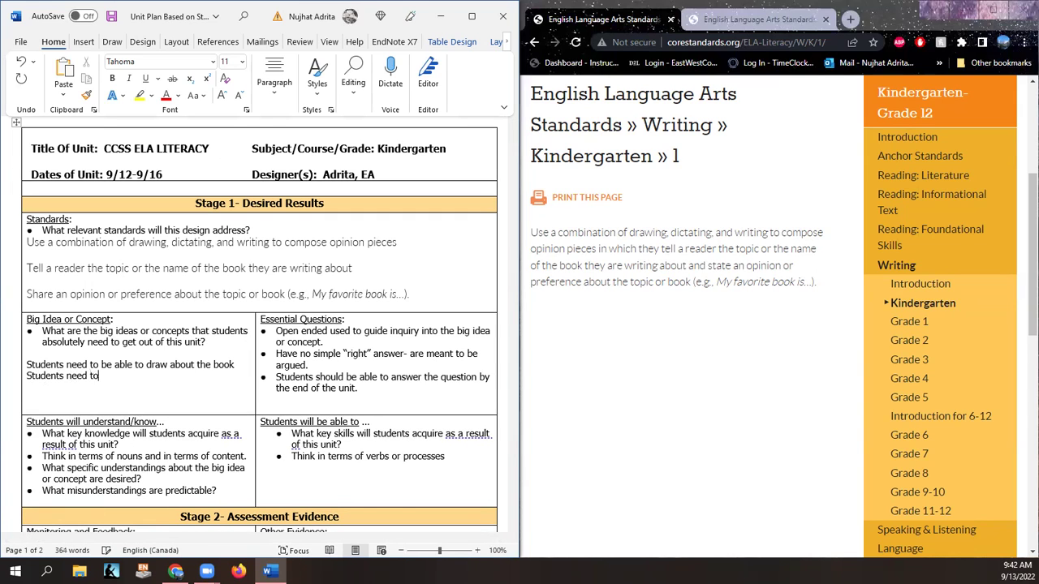
type(" be able to name the book they")
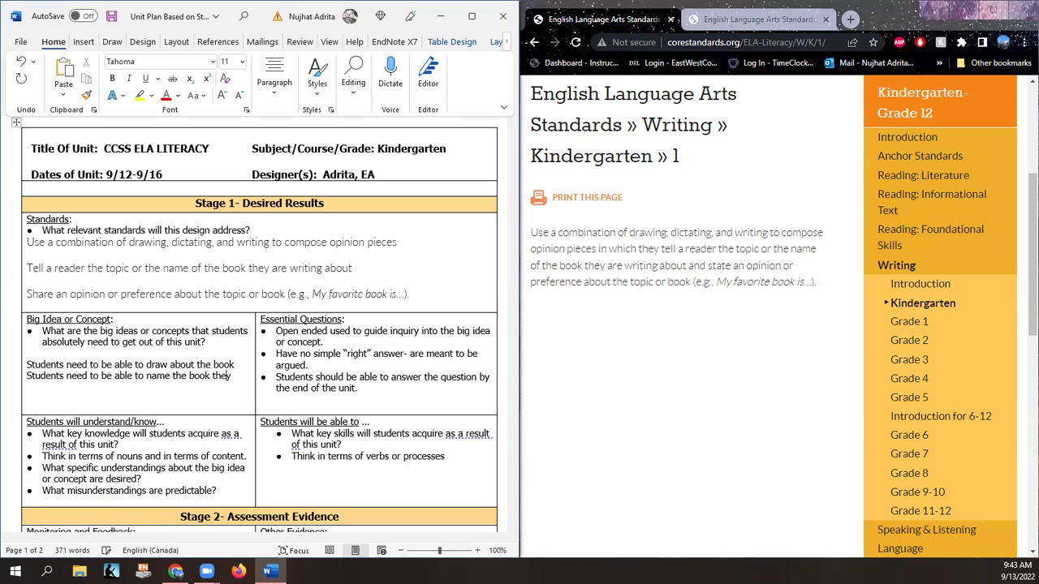
type(" are writing about")
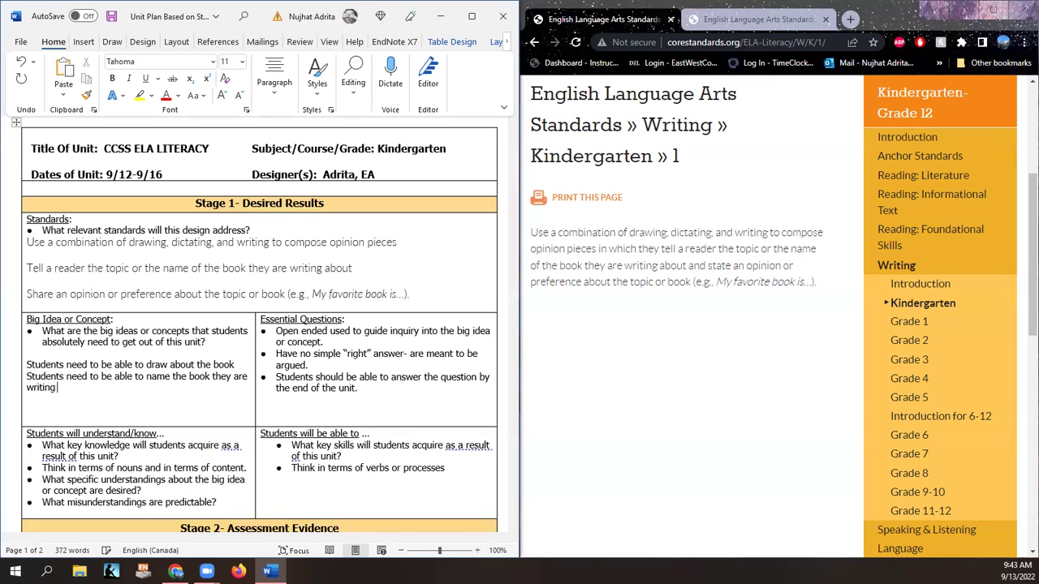
left_click(24, 367)
left_click(27, 365)
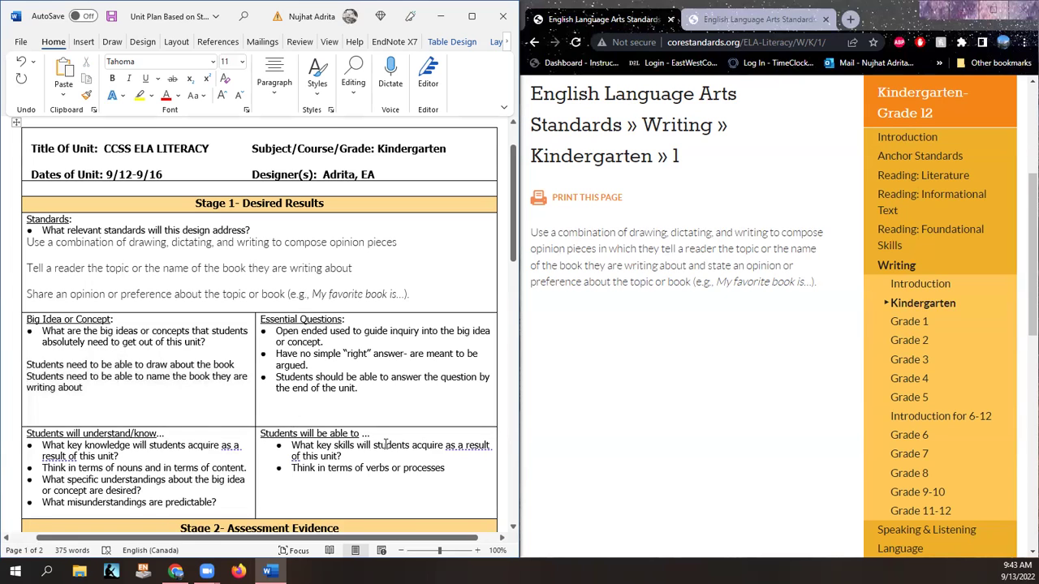
type("-")
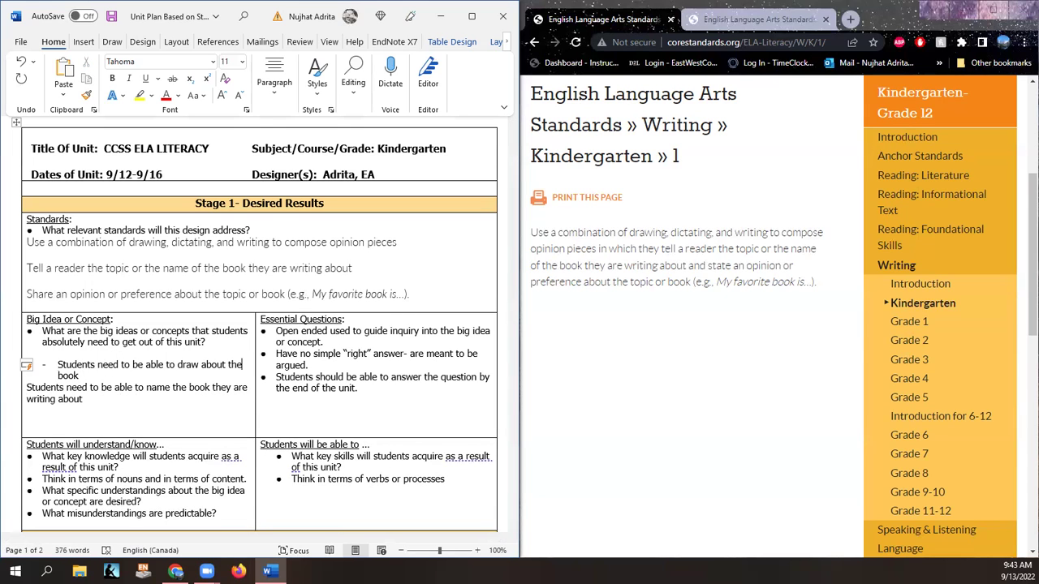
Step: Give the name-the-book line a dash bullet matching the drawing line
left_click(27, 388)
type("-")
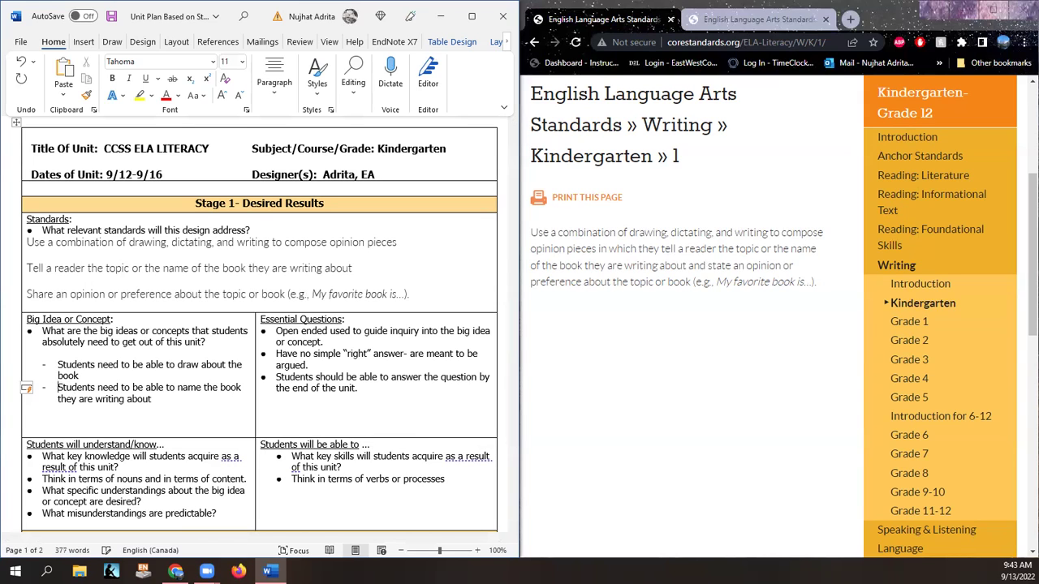
left_click(158, 406)
left_click(163, 399)
left_click(78, 375)
key("Up")
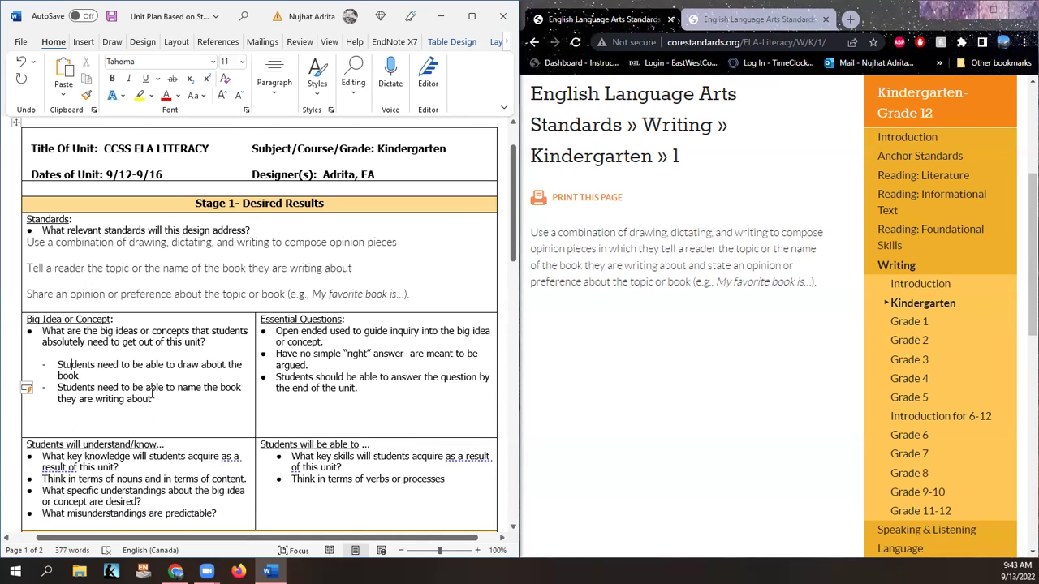
Step: Insert 'Students need to be able to hold a pencil as expected' first, then an empty item at the end
key("Home")
key("Return")
key("Up")
type("Students n")
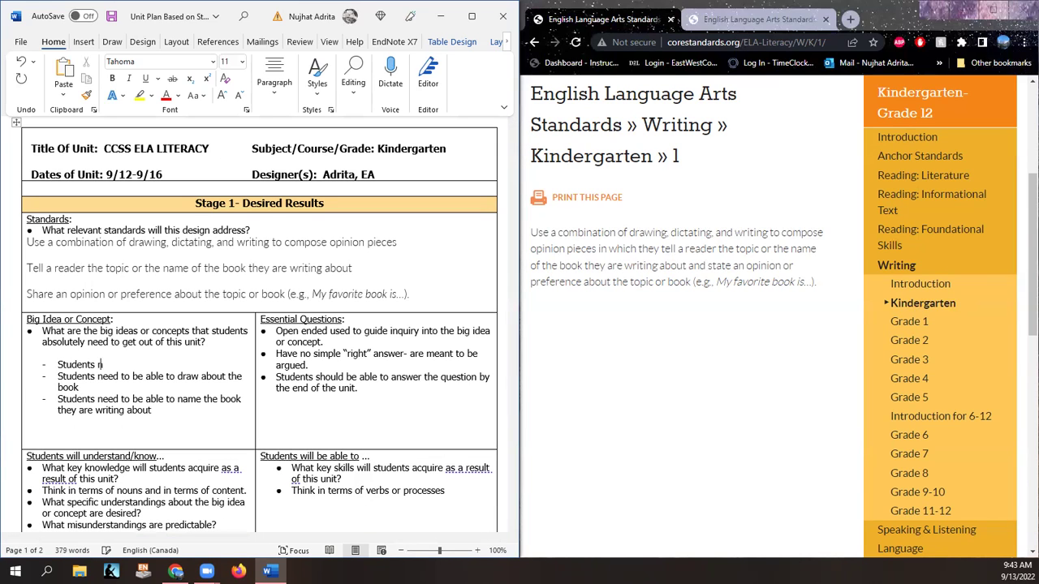
type("eed to be able to hold ")
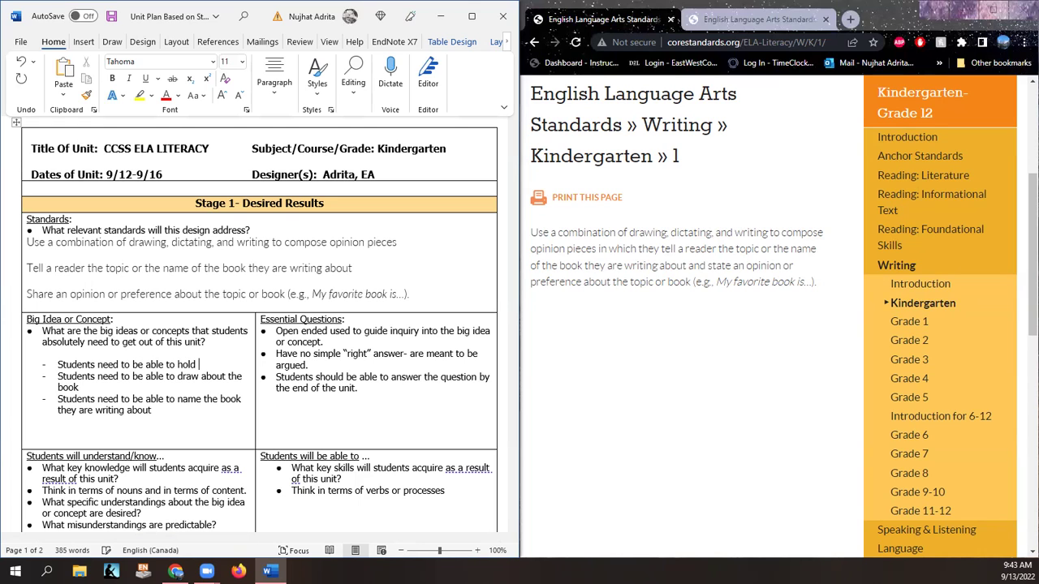
type("a pencil as expected")
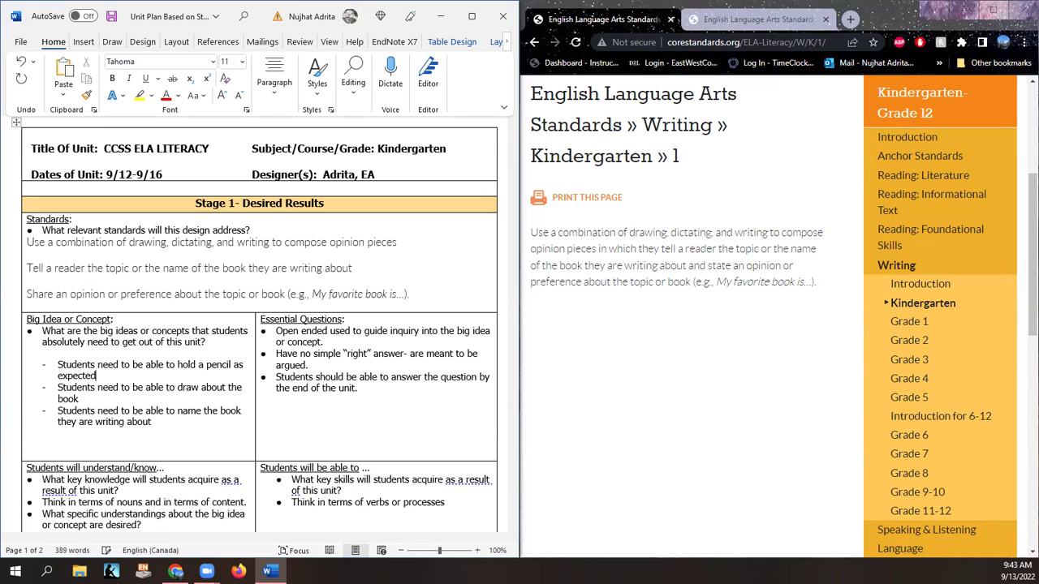
left_click(155, 432)
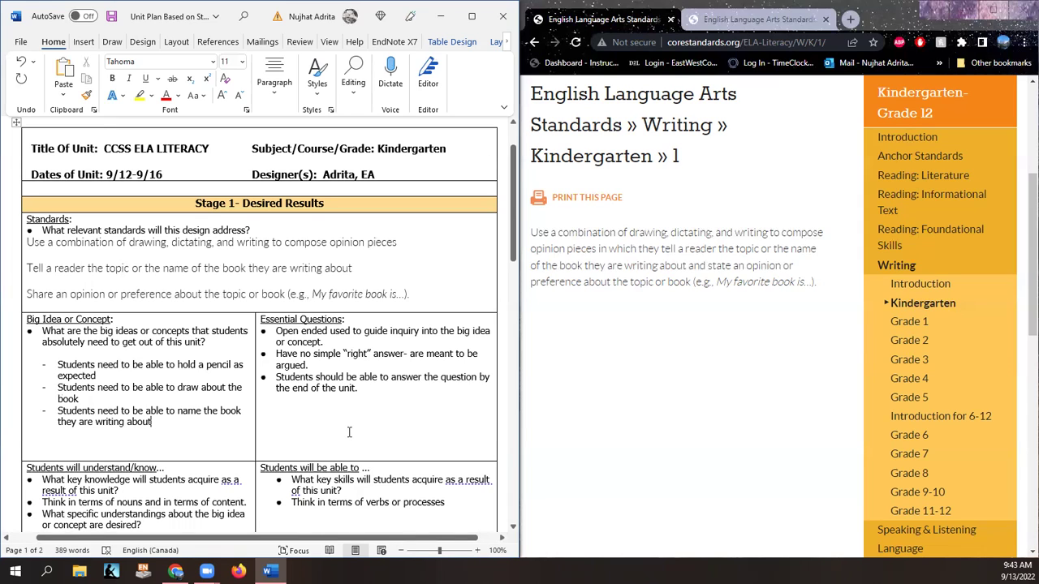
key("Return")
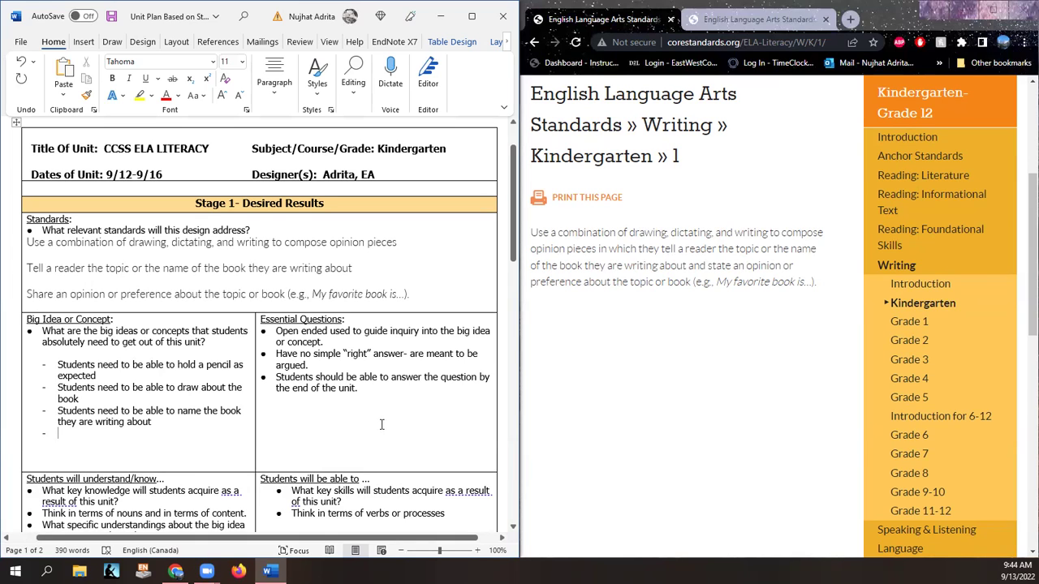
Step: Add items on documentary versus fiction books and 'Students need to be able to state their favorite book'
type("Stude")
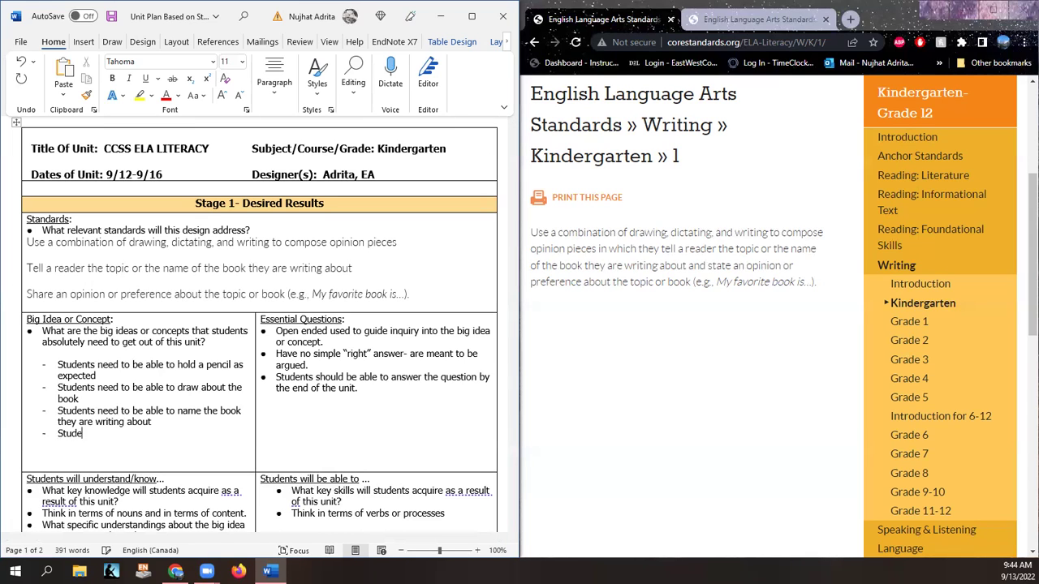
type("nts need to be able to understand differences between ")
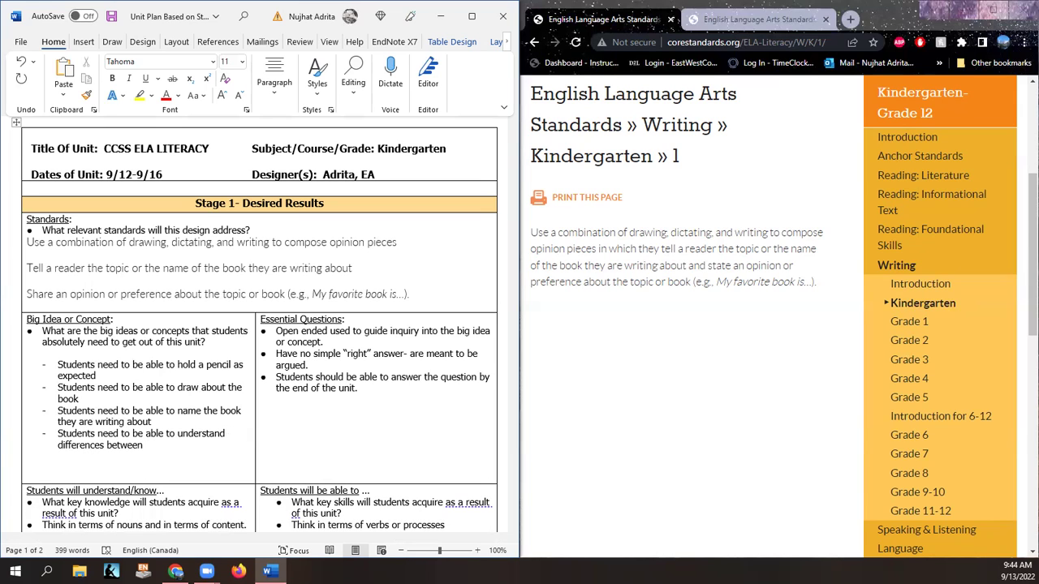
type("documentary book or fiction")
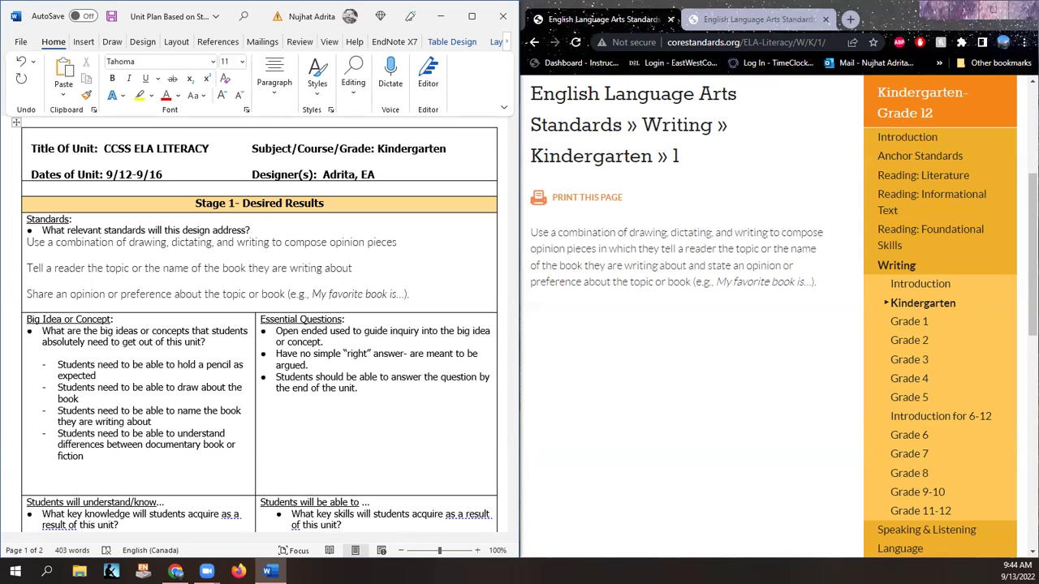
key("Return")
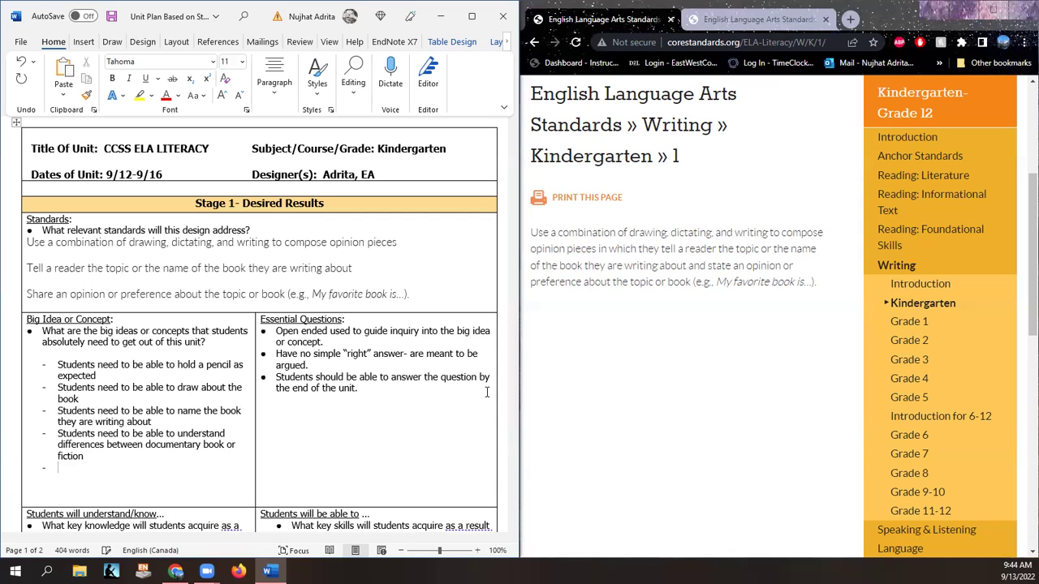
type("Students need to be able")
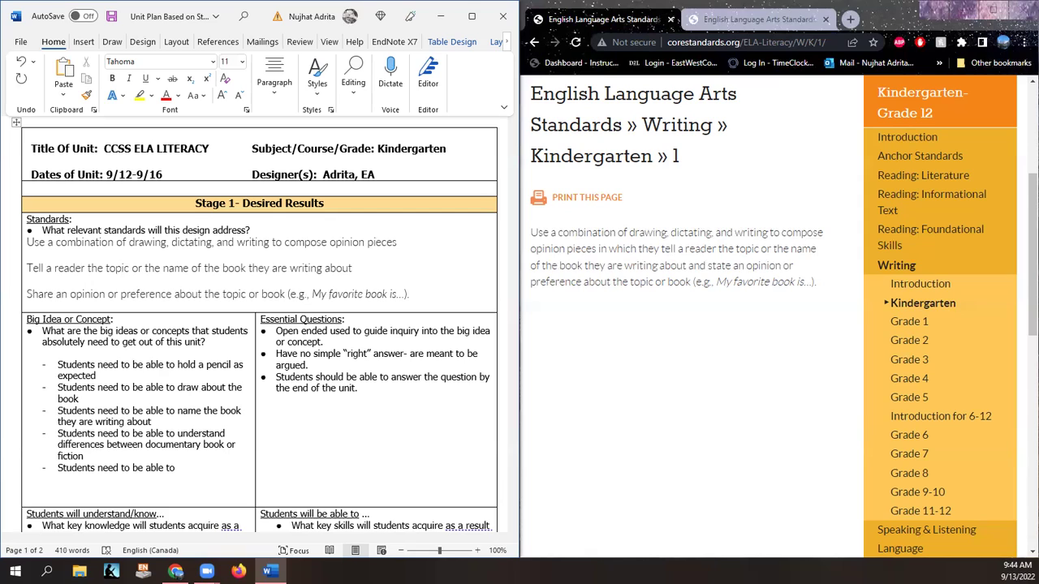
type("to a")
key("BackSpace")
type("state their favorite book")
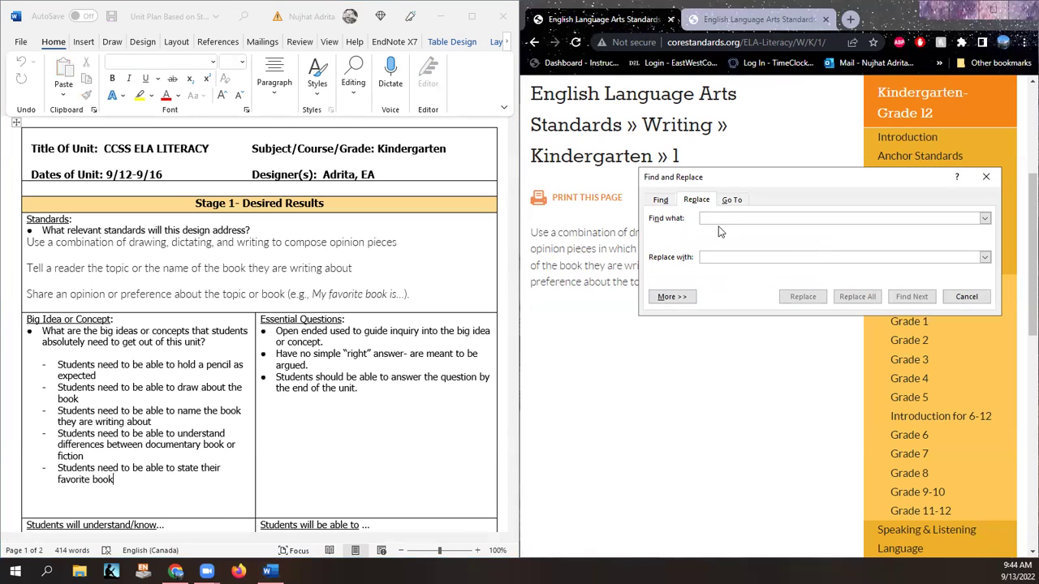
Step: In Find and Replace, search for 'need to' with 'should' as the replacement
type("nee")
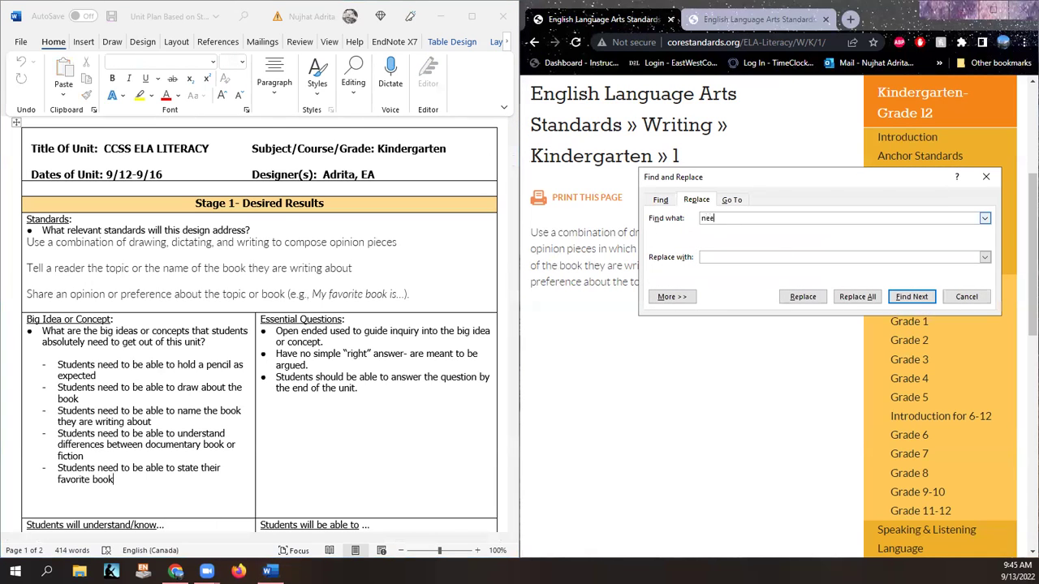
type("t d to")
left_click(753, 257)
type("should")
Step: Replace 'need to' with 'should' in three Big Idea bullets and close the dialog
left_click(912, 297)
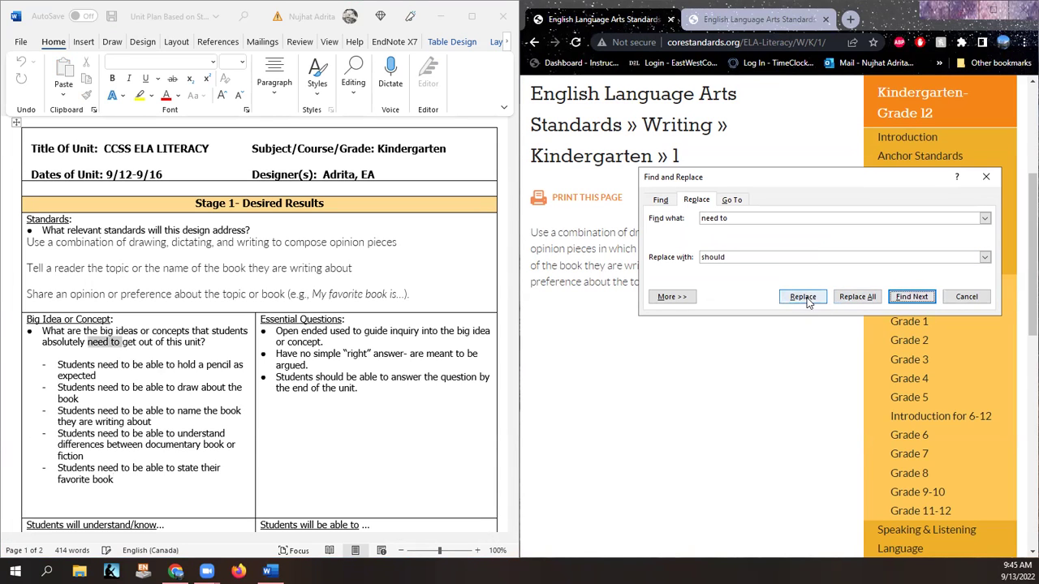
left_click(912, 297)
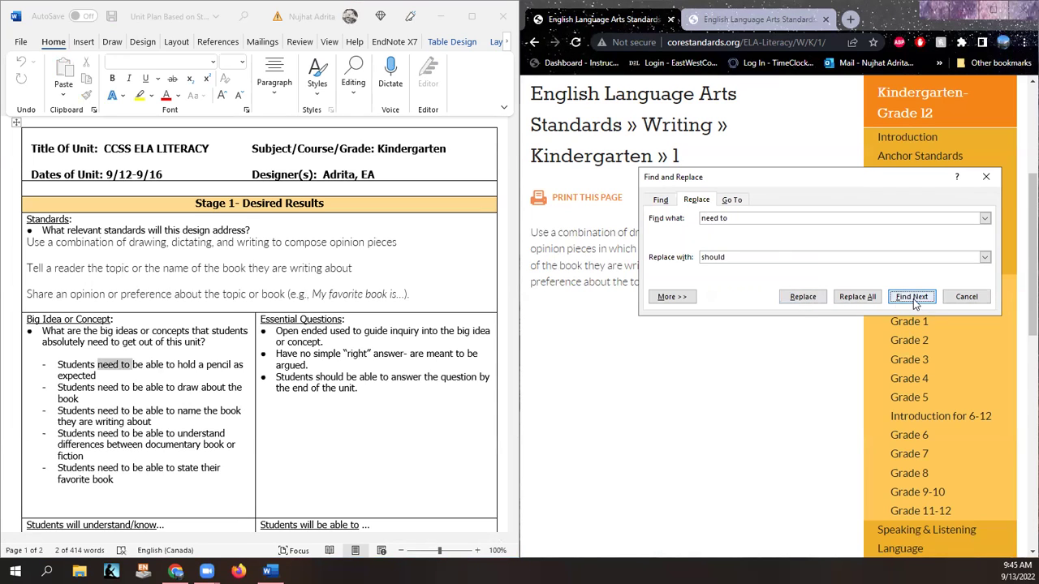
left_click(803, 297)
left_click(912, 297)
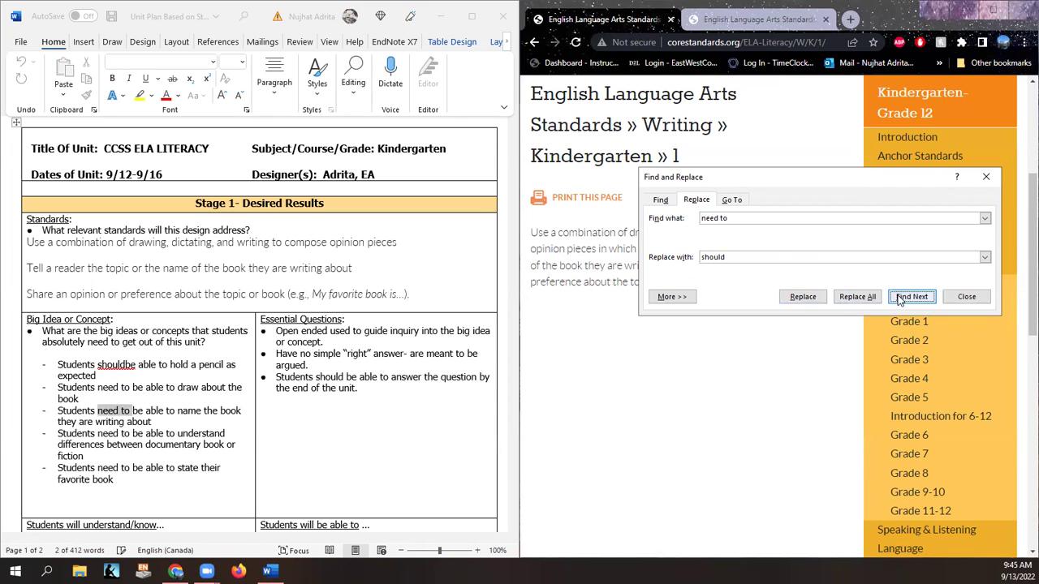
left_click(808, 298)
left_click(911, 298)
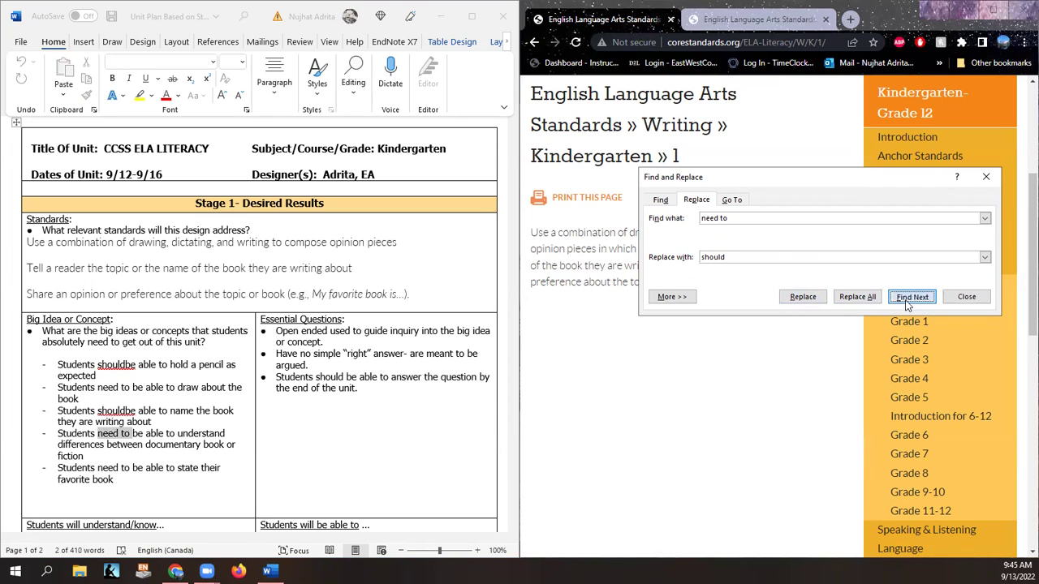
left_click(803, 297)
left_click(526, 323)
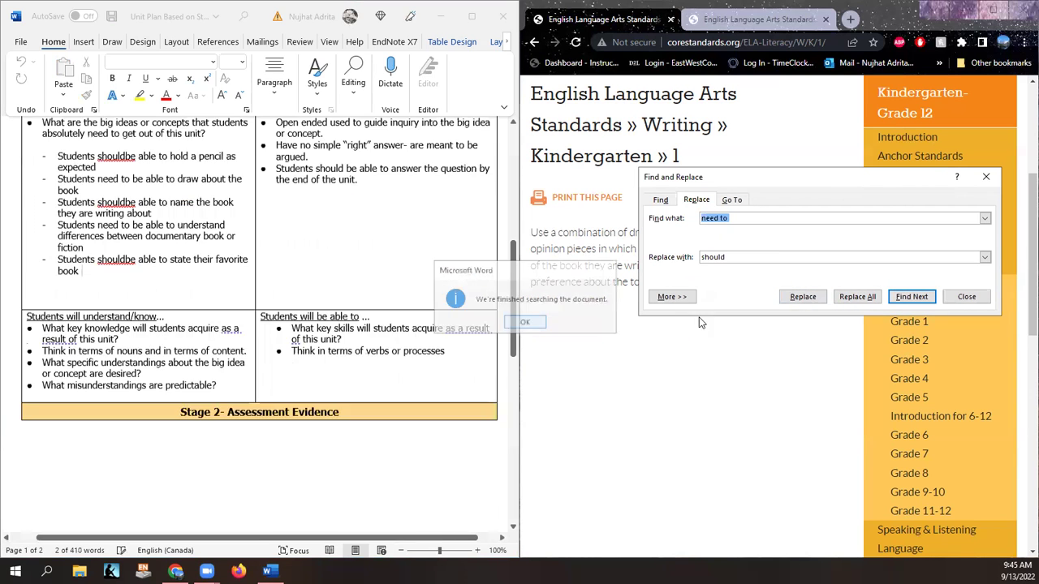
left_click(960, 298)
scroll(81, 308, "up", 5)
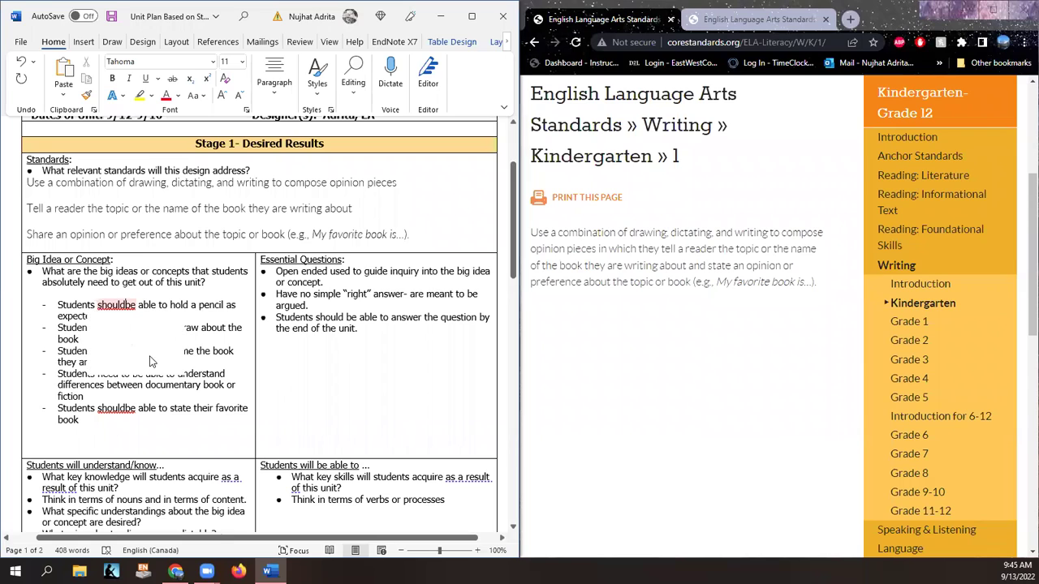
Step: Fix the joined 'shouldbe' to 'should be' in the affected bullets
left_click(147, 339)
left_click(129, 305)
key("BackSpace")
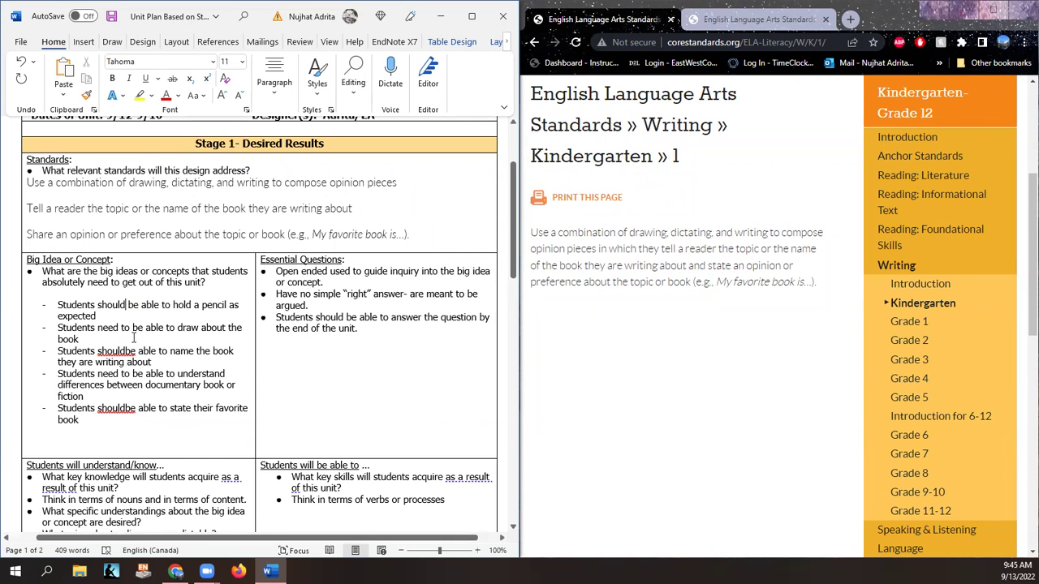
right_click(124, 351)
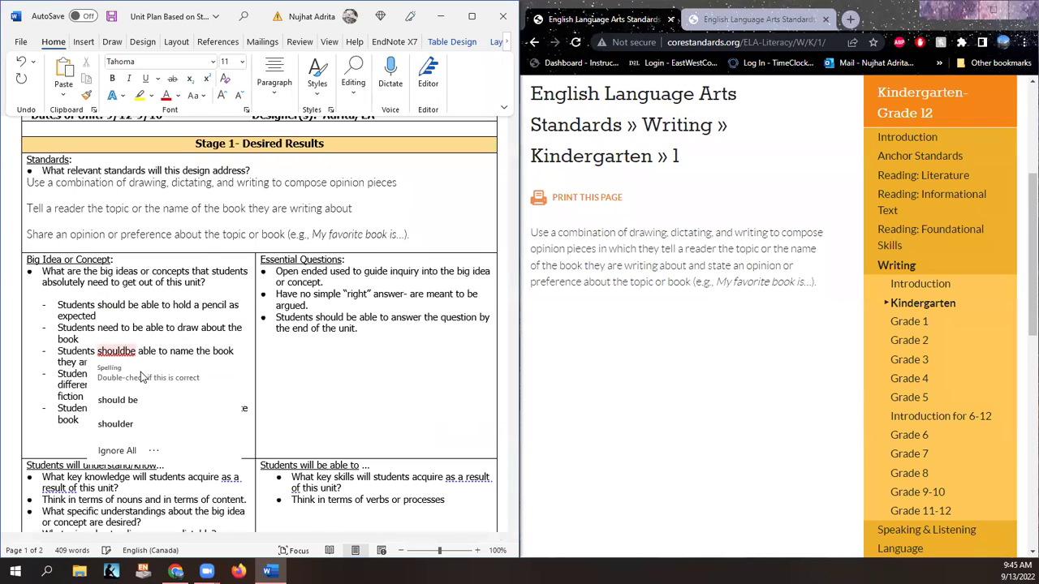
left_click(137, 400)
right_click(124, 408)
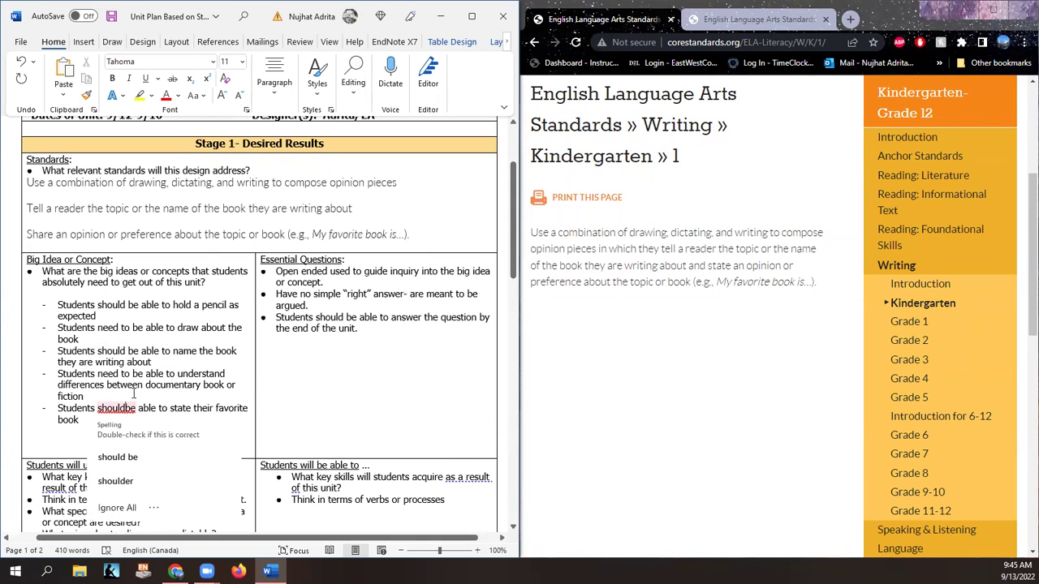
left_click(136, 460)
Step: Replace the remaining 'need to' phrases in the fourth and second bullets with 'should'
left_click_drag(133, 374, 98, 374)
type("should")
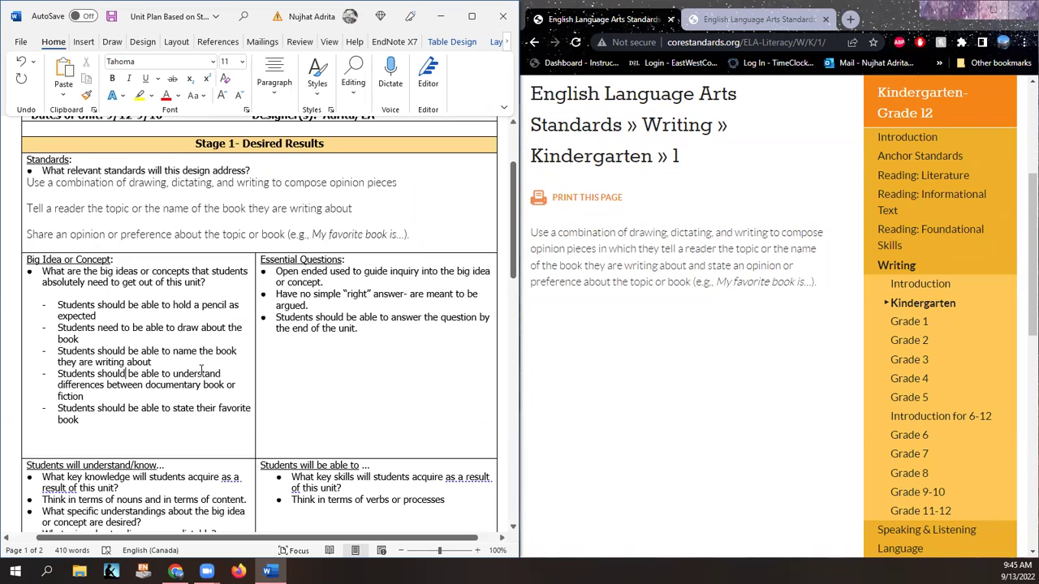
left_click(91, 420)
left_click_drag(129, 327, 100, 328)
type("sh")
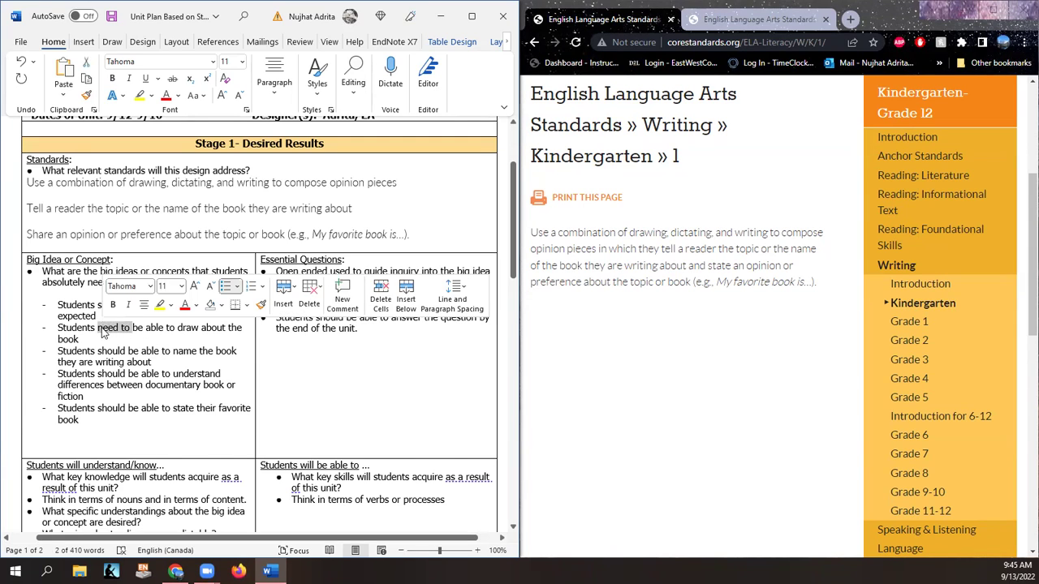
type("ould")
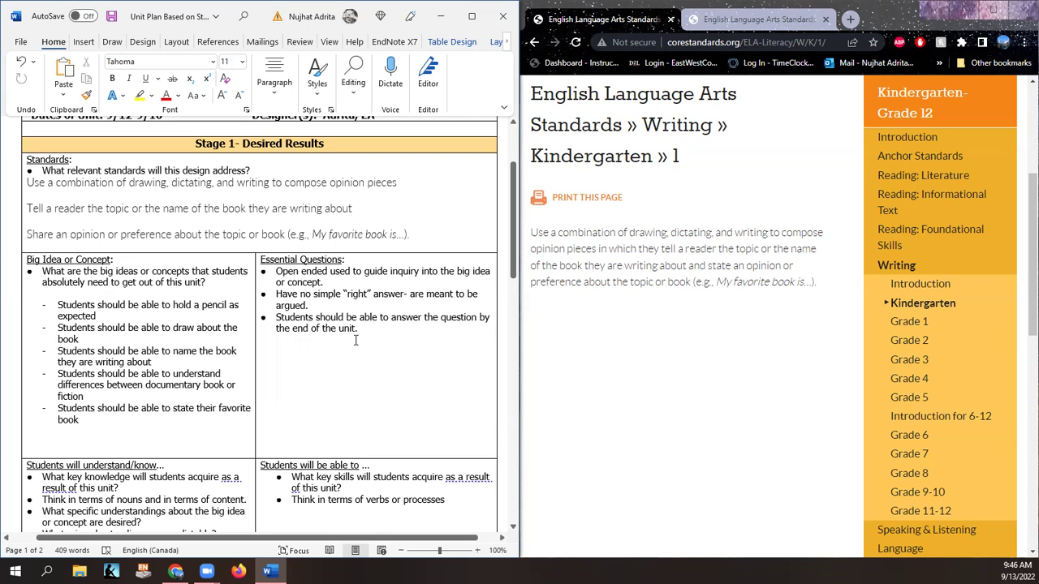
Step: Add essential questions 'Is this a book or not?', 'What ideas a book hold?', 'What is in a book?', 'Can you draw a book?'
type(".")
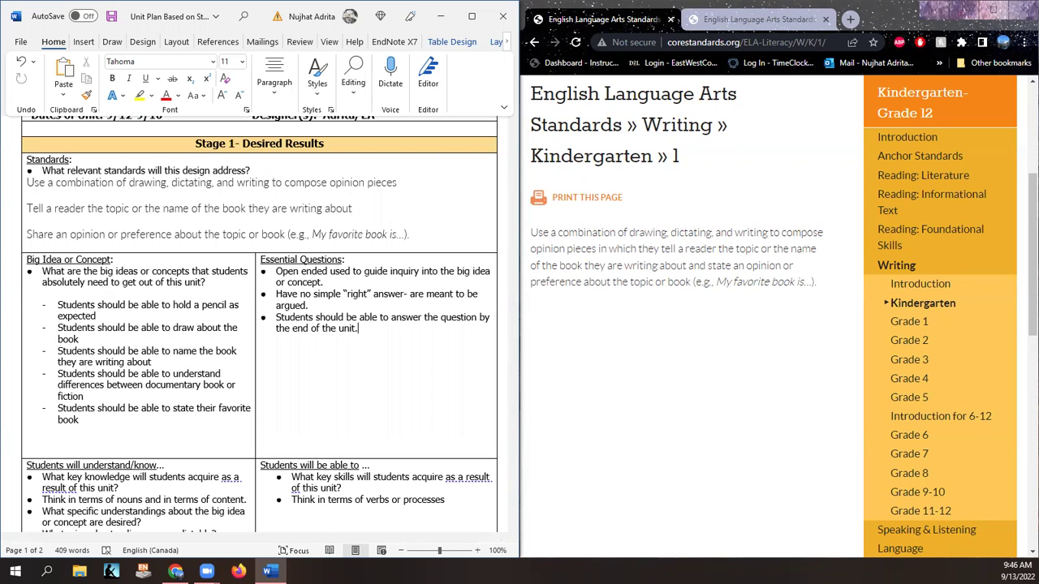
key("ctrl+z")
type("Is this a book or not?")
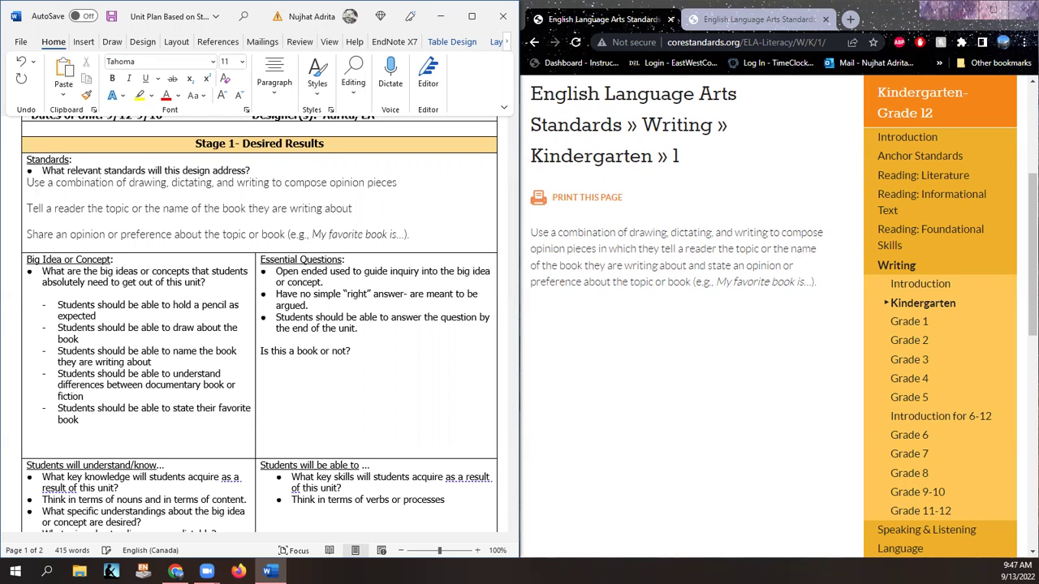
type("What ideas a book hold?")
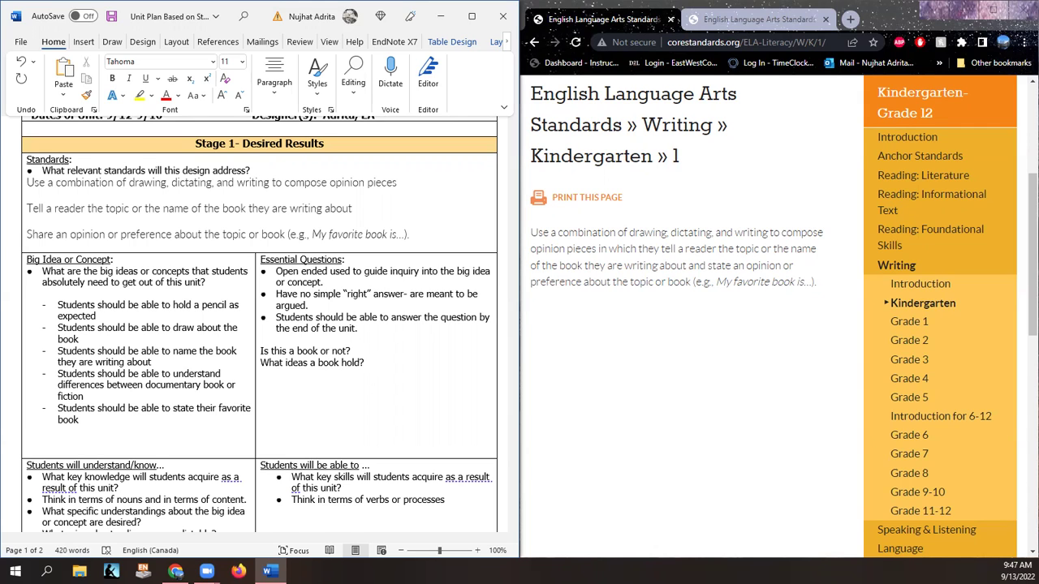
type("What is in a book?")
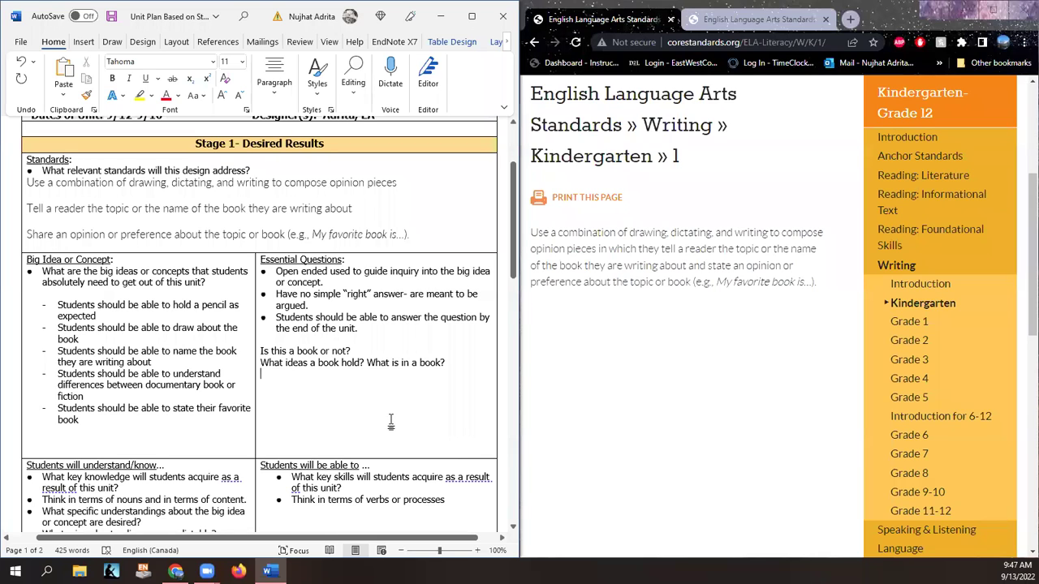
type("Can you draw a boo")
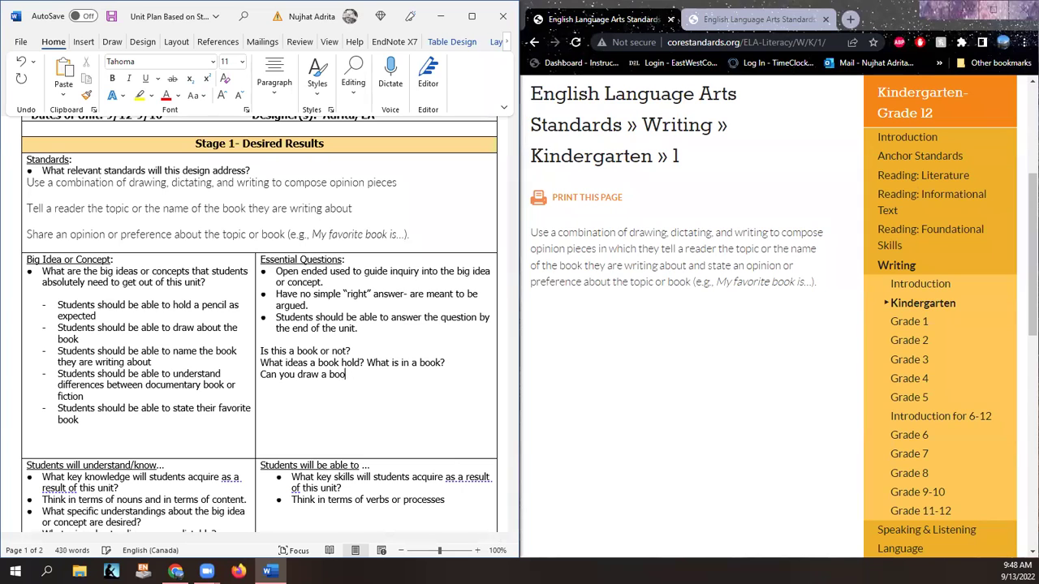
type("k?")
Step: Add 'Can you make a book?' and 'If you could make a book, what would it be about?'
key("Return")
type("Can you make a book?")
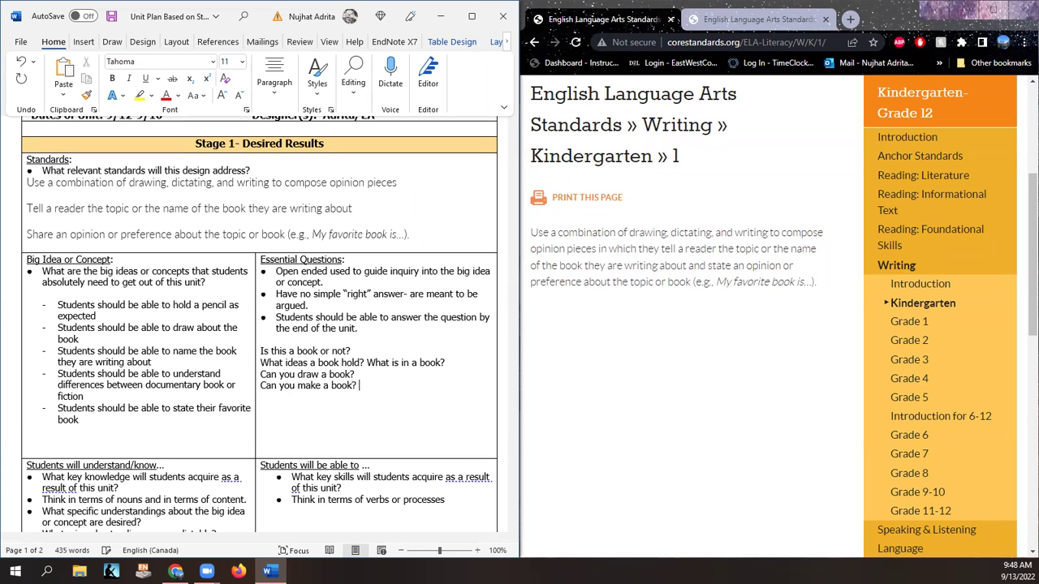
key("Return")
type("If you could make a book")
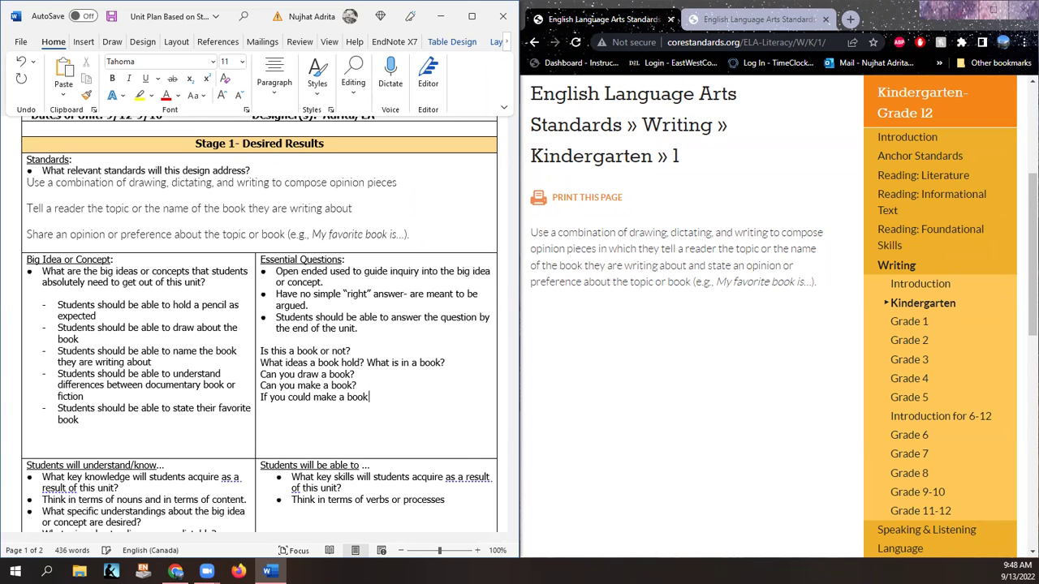
type(", what would it be about?")
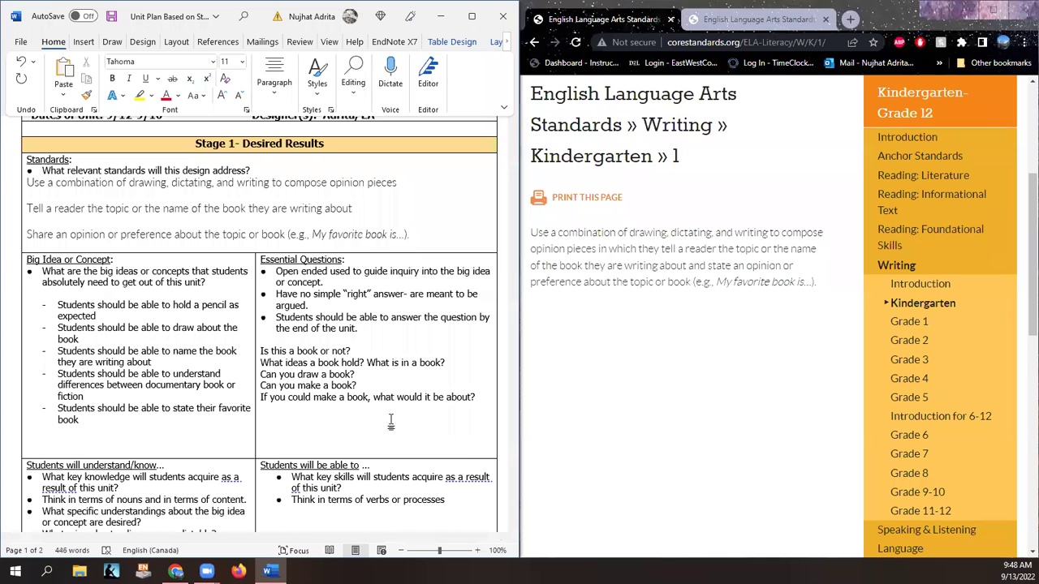
scroll(345, 393, "down", 2)
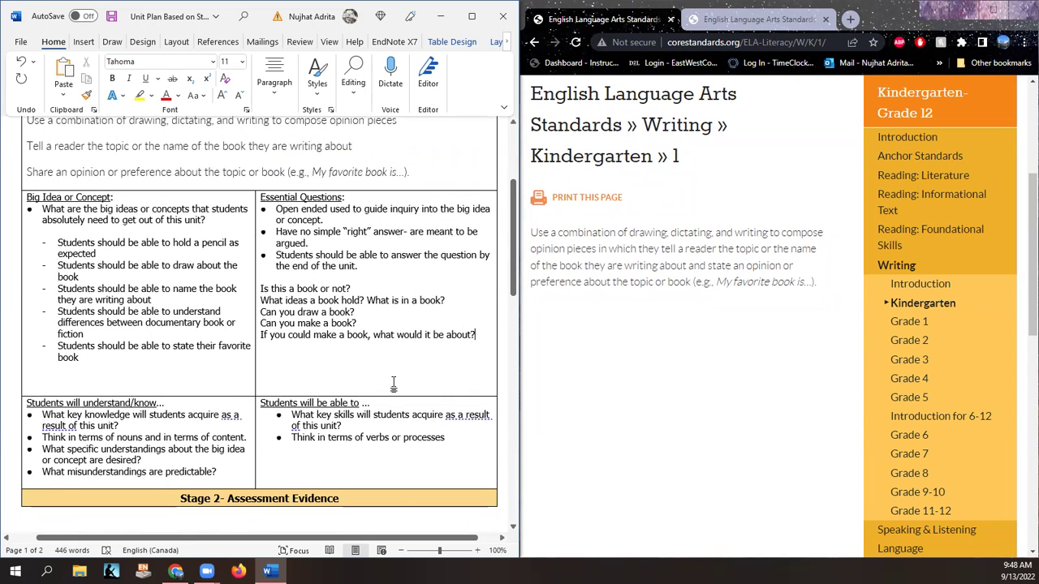
Step: Add blank lines under the key-knowledge question and start typing 'Naming different types of'
scroll(333, 360, "down", 4)
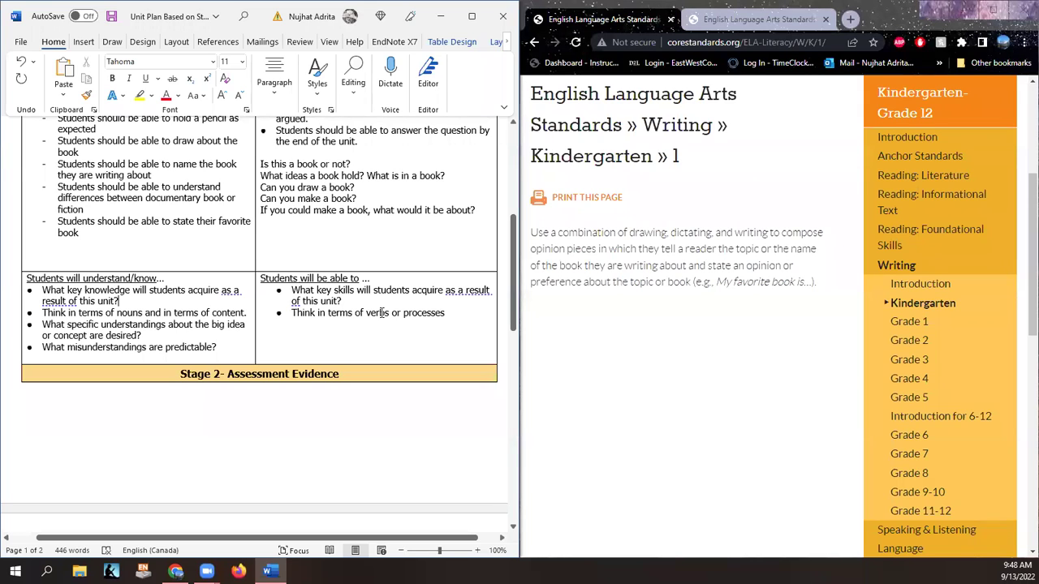
scroll(360, 305, "up", 1)
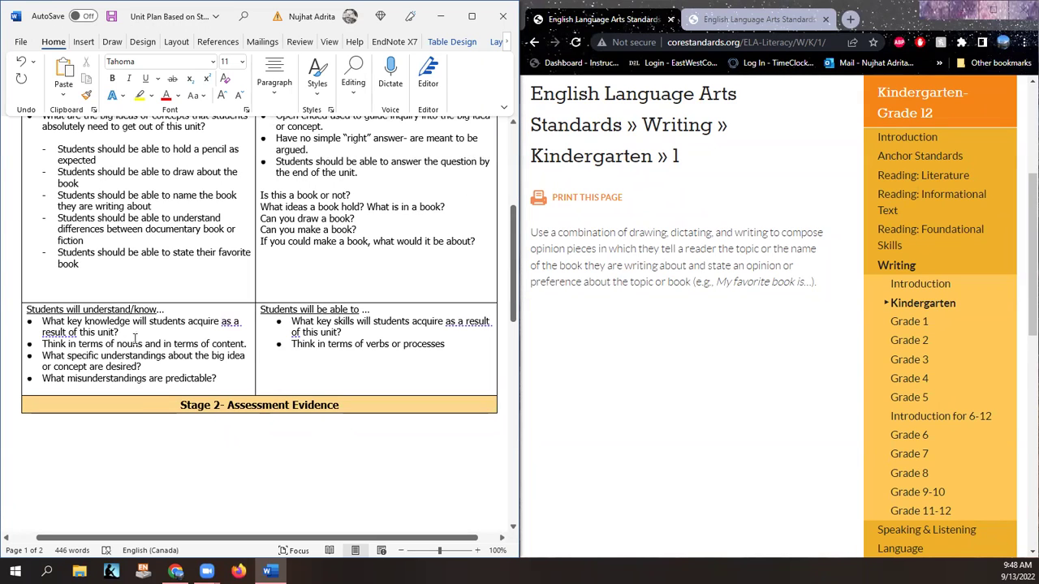
key("Return")
key("Return")
key("Return")
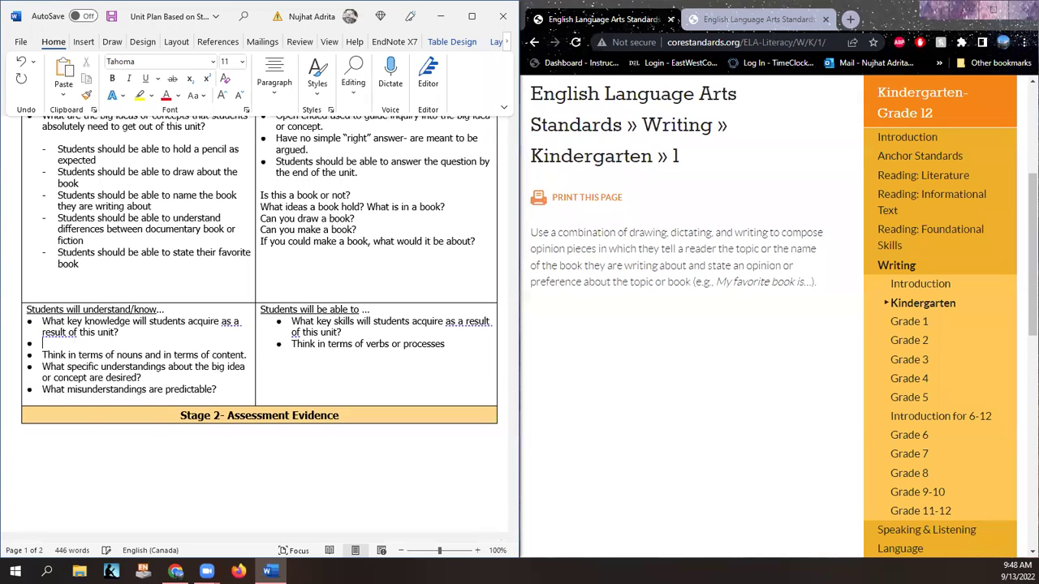
left_click(27, 344)
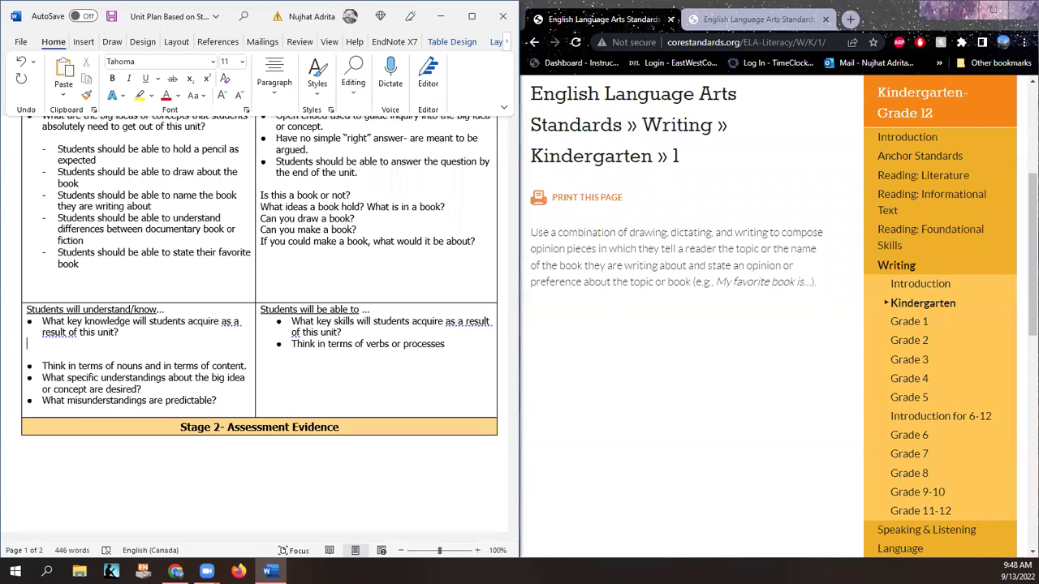
type("Naming differe")
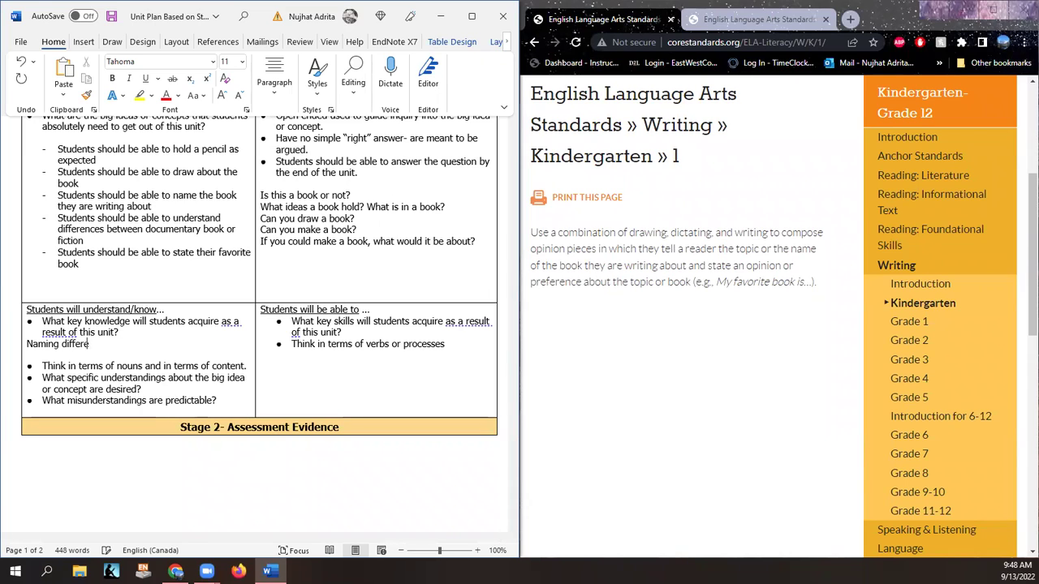
type("nt types of bo")
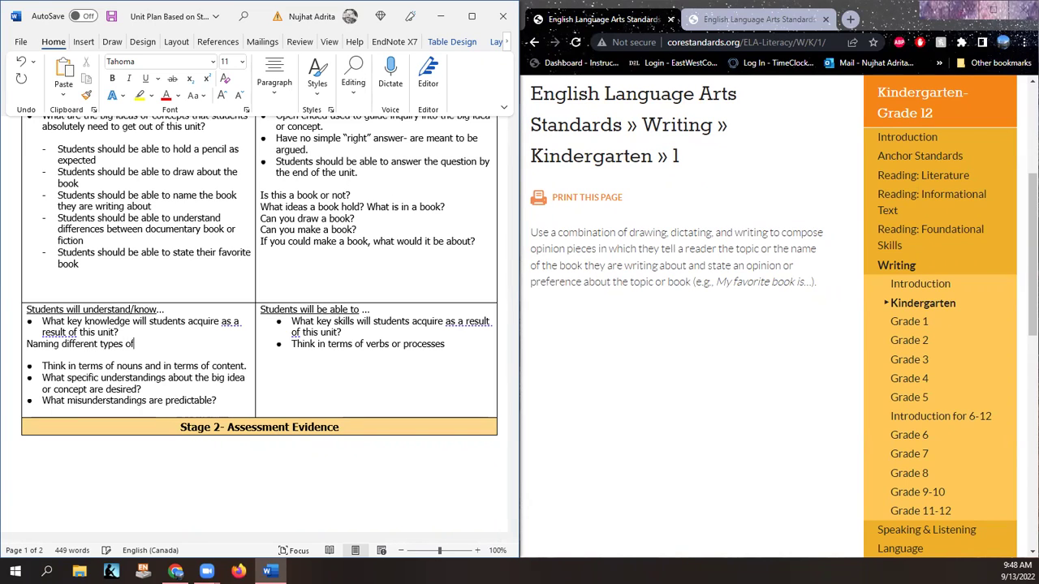